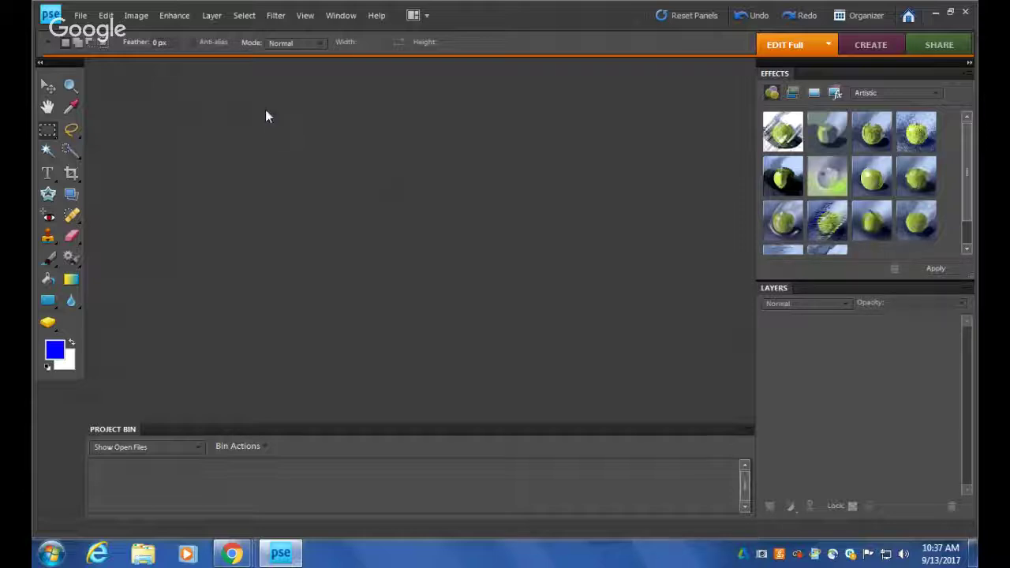
Step: Browse for an image to open, going through the School_Shared and FY folders on the X: drive to the testphotos2017 folder
left_click(80, 15)
left_click(111, 43)
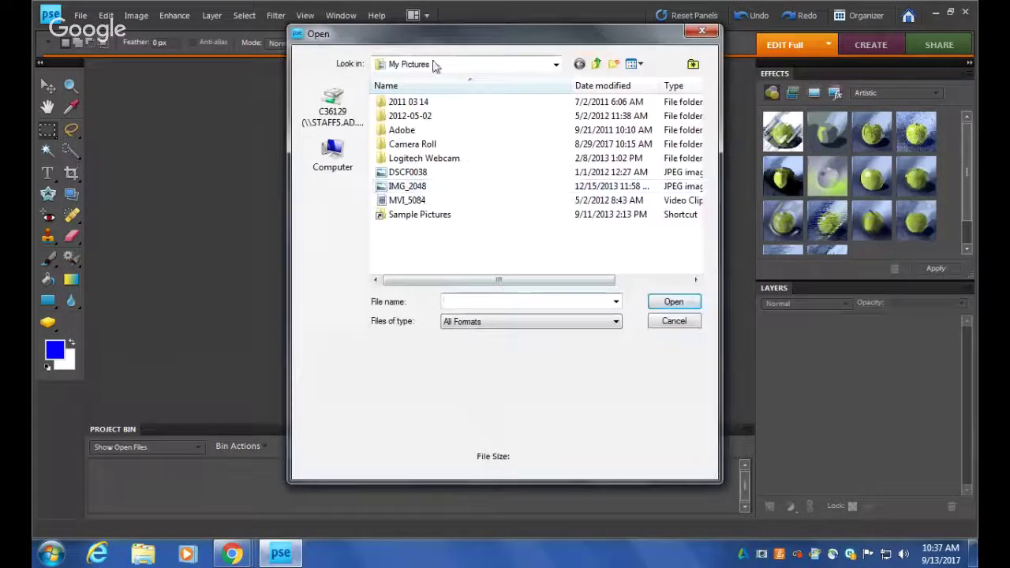
left_click(437, 66)
left_click(450, 234)
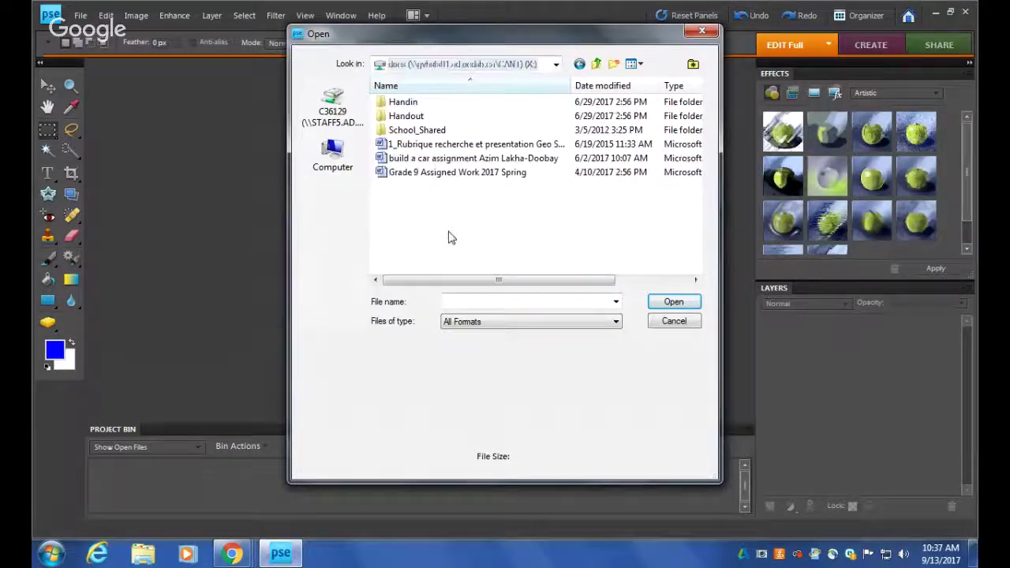
double_click(410, 130)
double_click(399, 117)
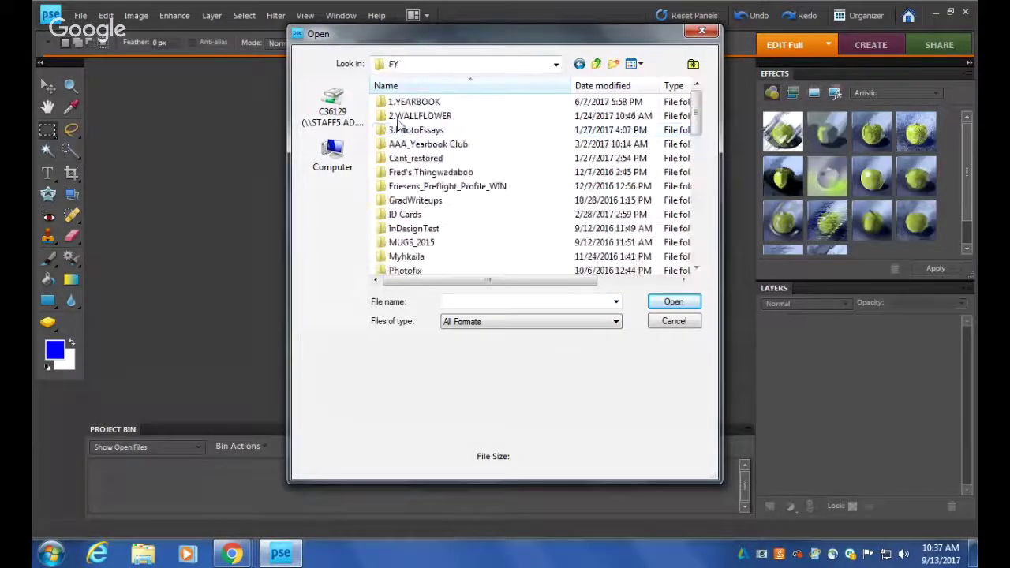
scroll(445, 237, "down", 1)
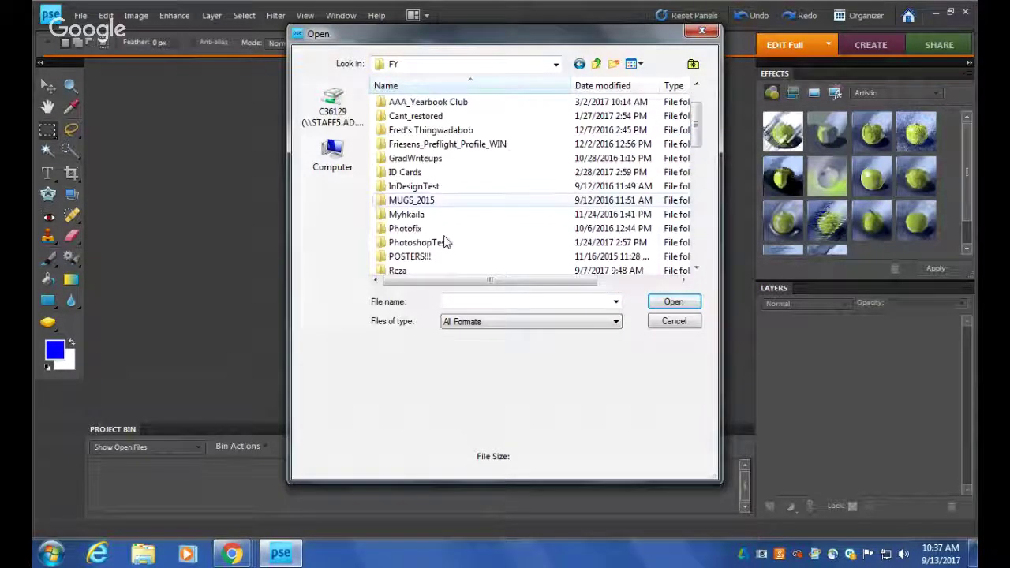
scroll(446, 238, "down", 2)
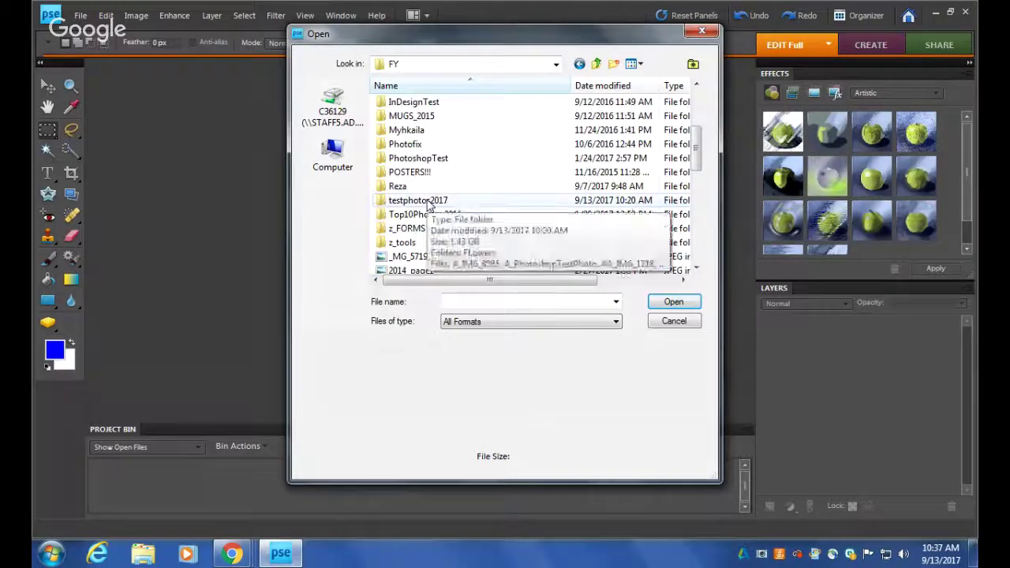
double_click(428, 202)
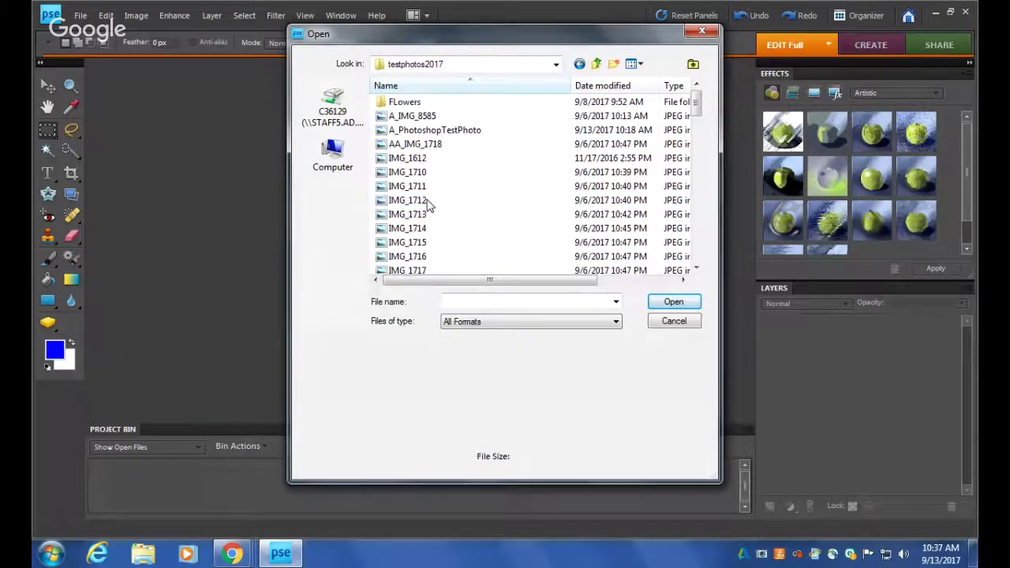
Step: Open the photo AA_IMG_1718 from the testphotos2017 folder
left_click(419, 119)
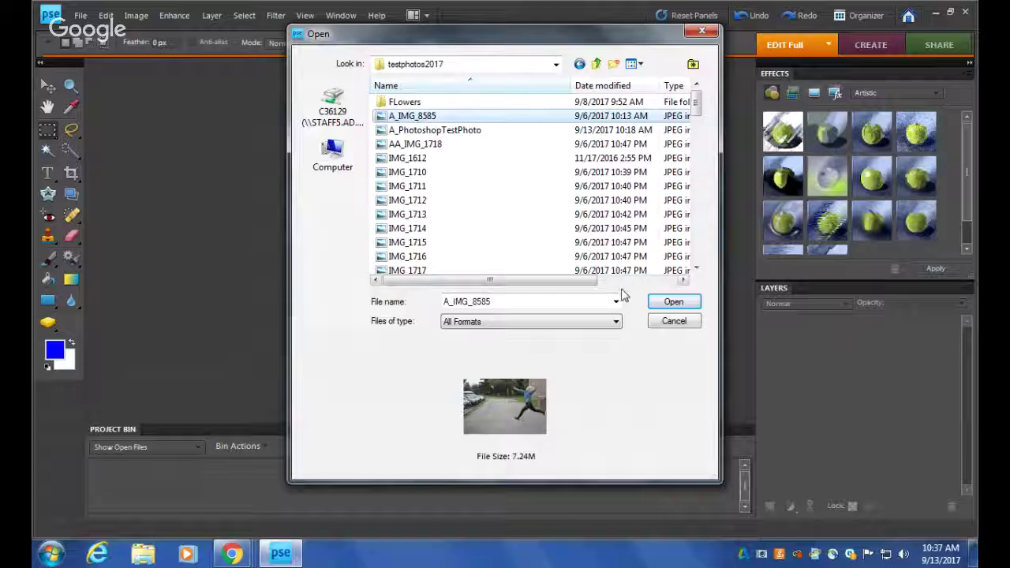
left_click(416, 145)
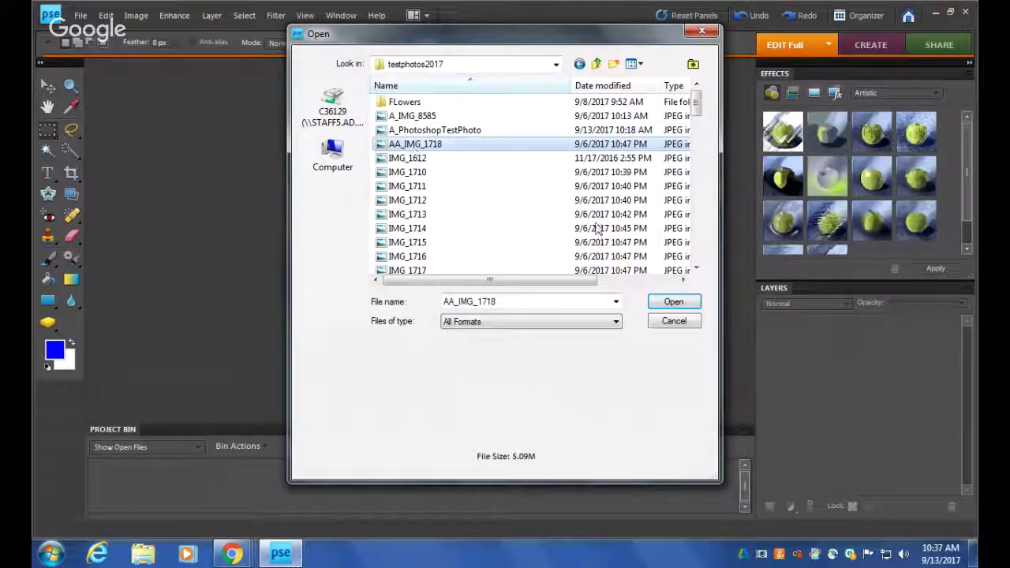
left_click(673, 303)
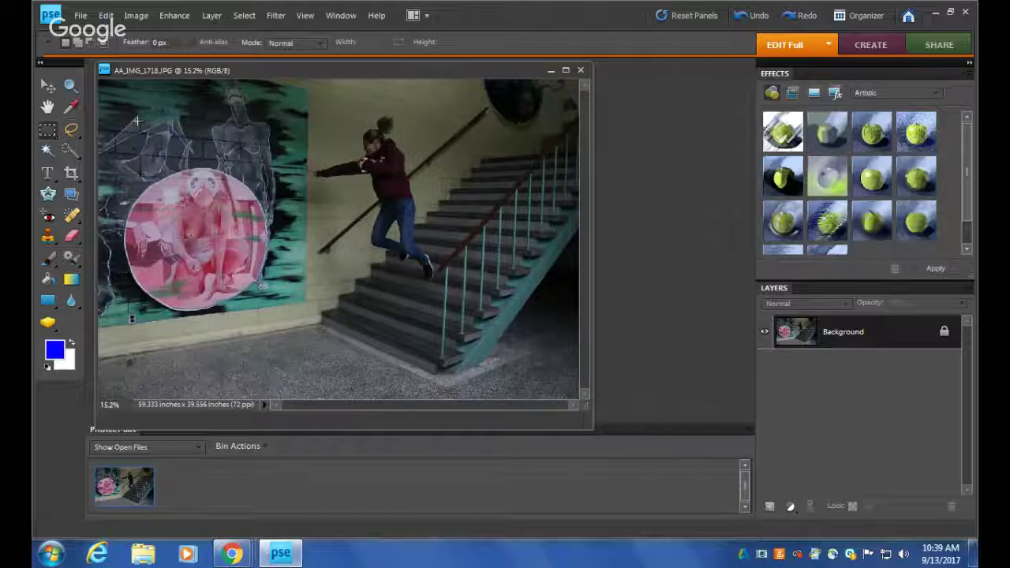
Step: Open the Image Size settings for the photo and enter a resolution of 300 pixels/inch with resampling off
left_click(136, 15)
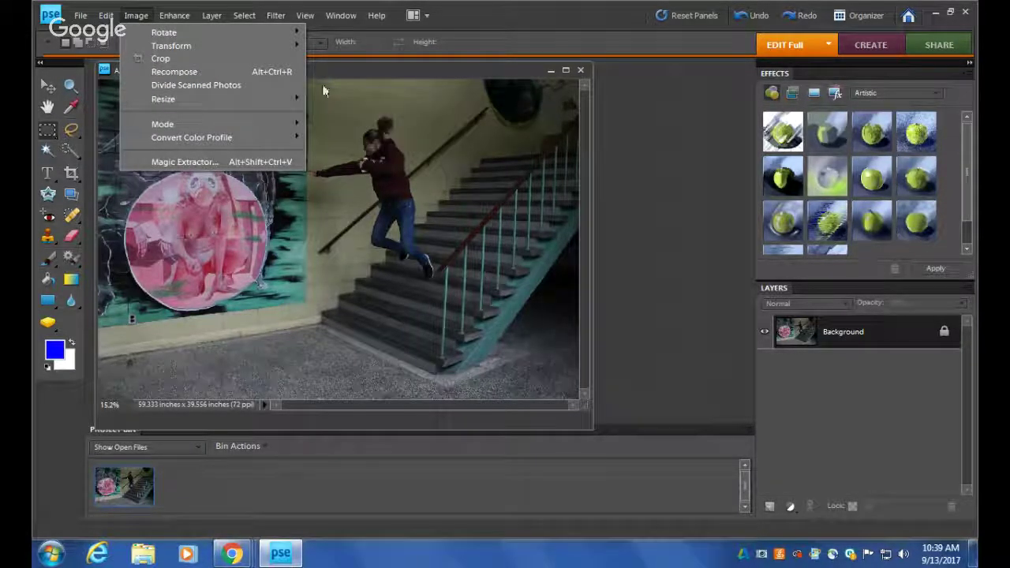
mouse_move(296, 100)
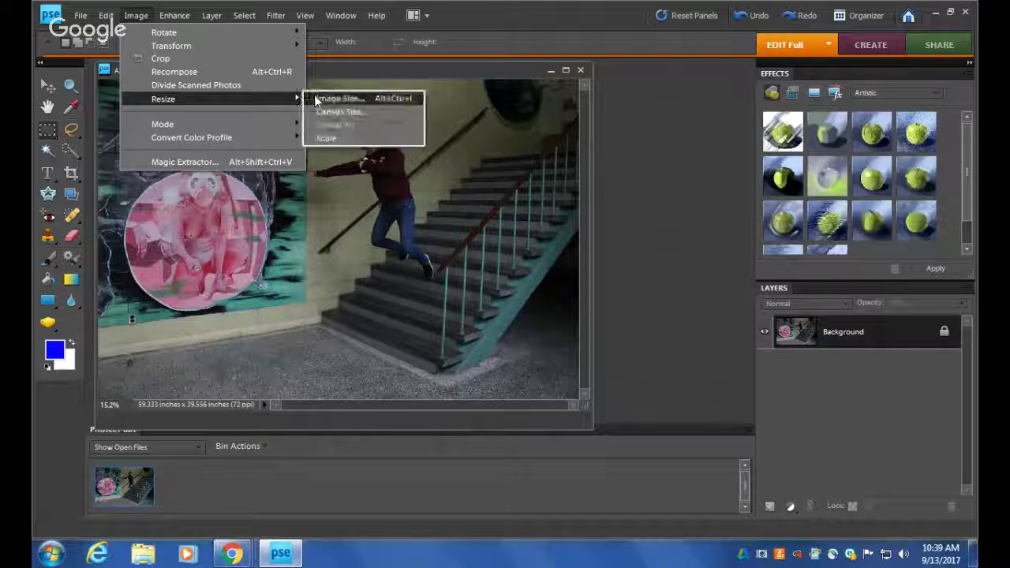
left_click(330, 98)
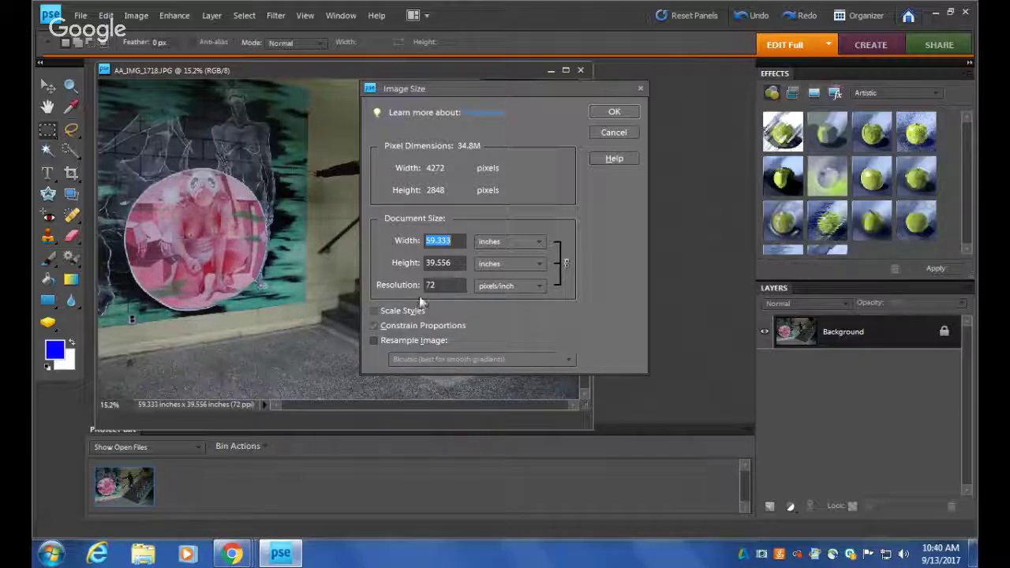
left_click(444, 287)
double_click(445, 287)
type("300")
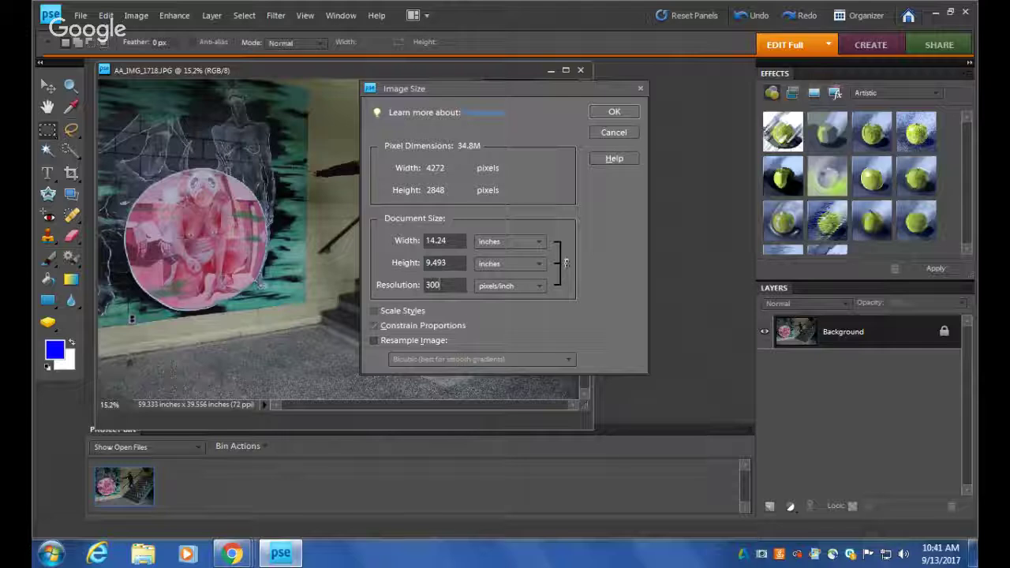
Step: Change the resolution back to 72 pixels/inch to compare the document dimensions
key("BackSpace")
key("BackSpace")
key("BackSpace")
type("72")
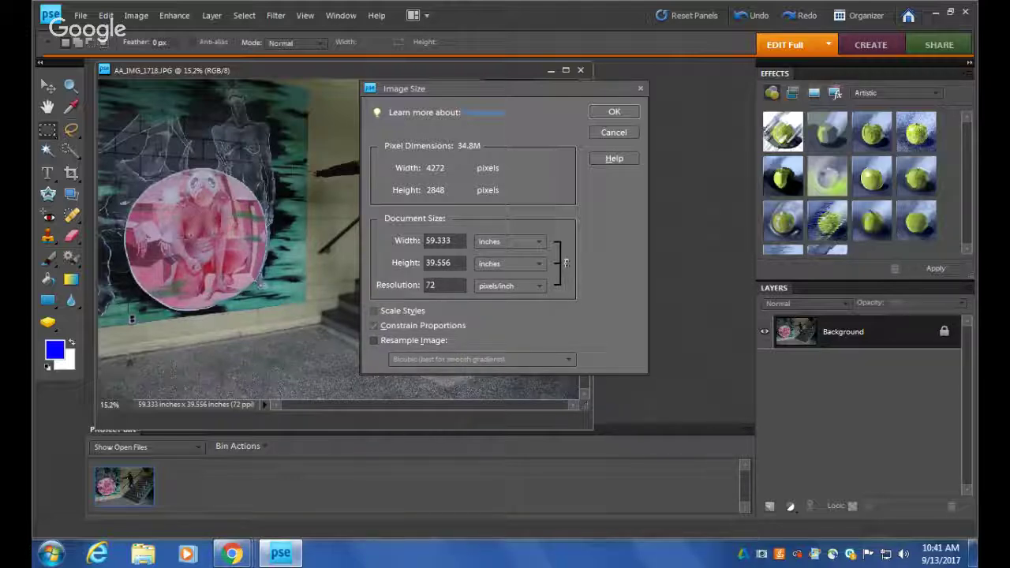
Step: Set the image resolution to 300 pixels/inch again and apply the new image size
key("BackSpace")
key("BackSpace")
type("300")
left_click(628, 115)
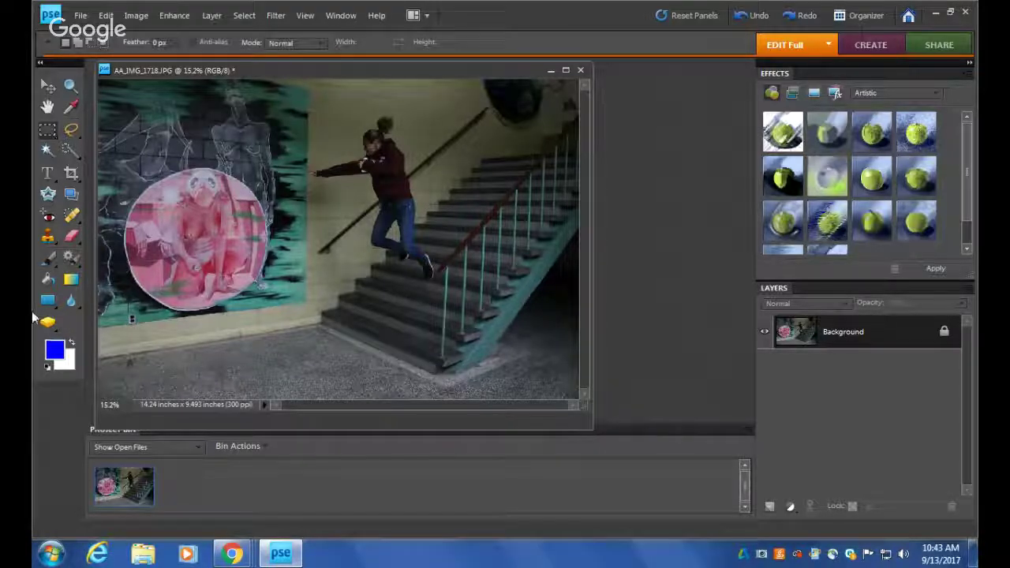
Step: Check the photo's document width, height and resolution in Image Size and close it without changes
left_click(148, 13)
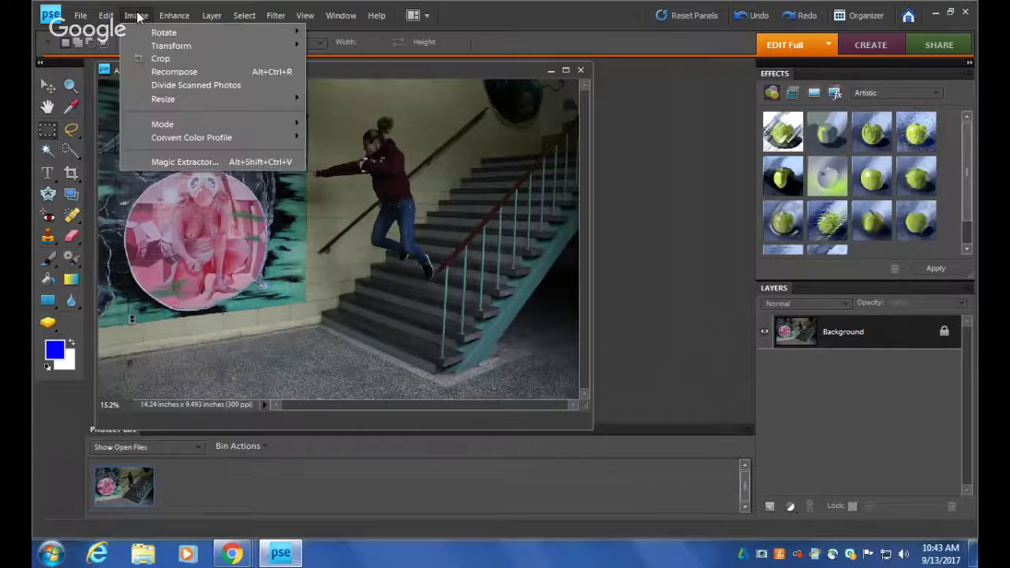
mouse_move(208, 99)
left_click(351, 100)
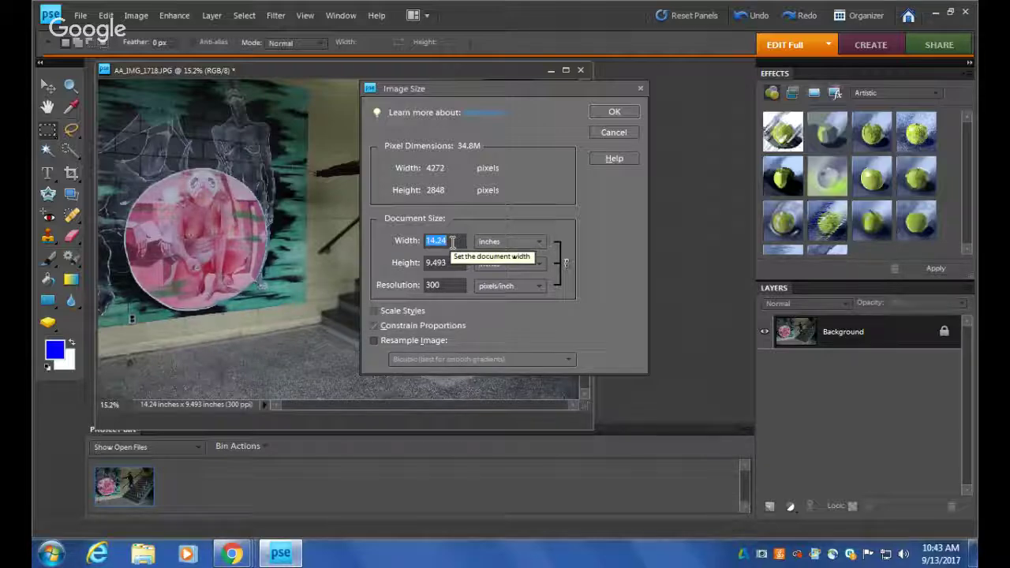
left_click(628, 135)
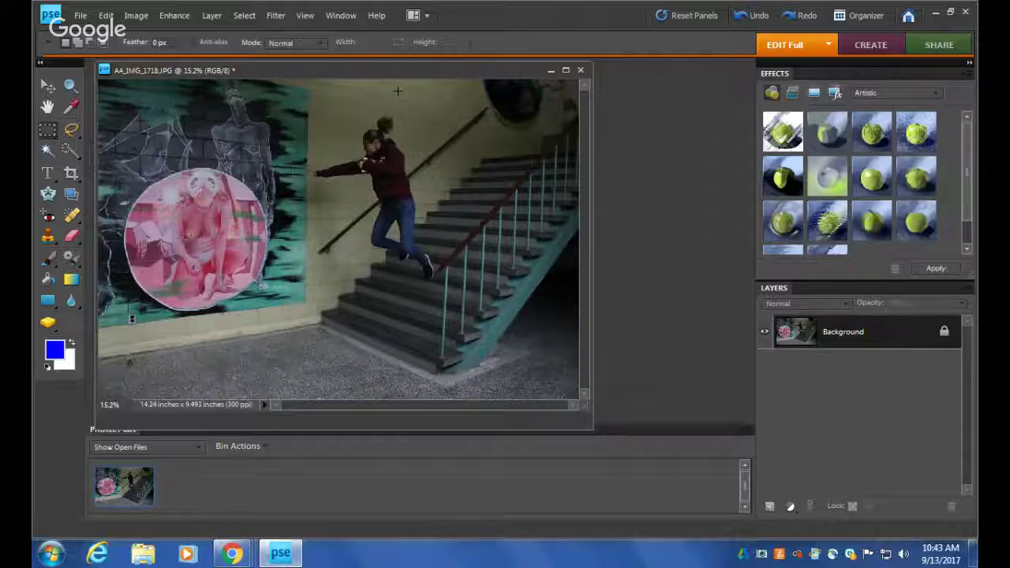
Step: Open the Levels adjustment, set the white input level to 188 on the RGB channel, and compare with the preview off and on
left_click(168, 15)
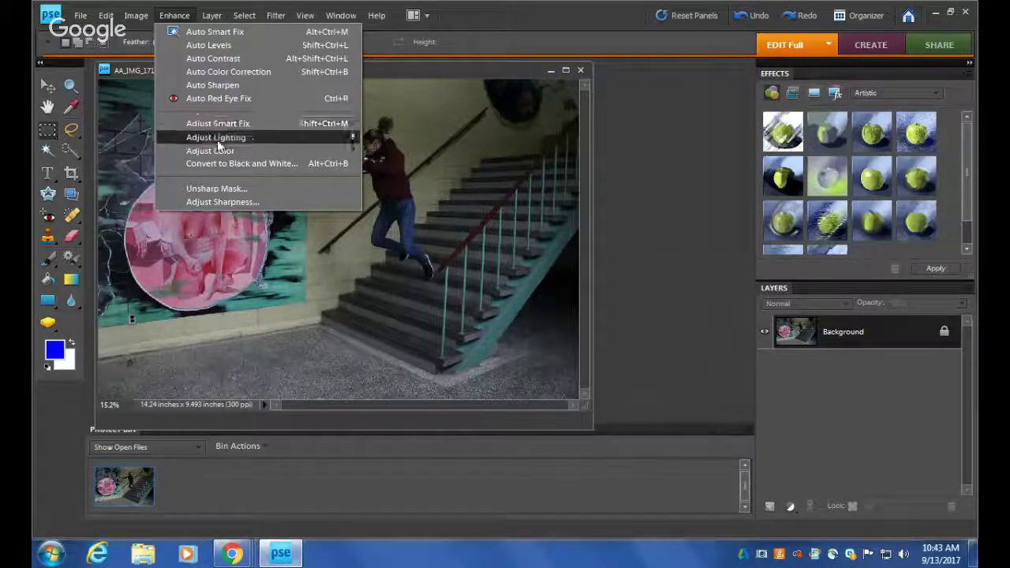
mouse_move(237, 138)
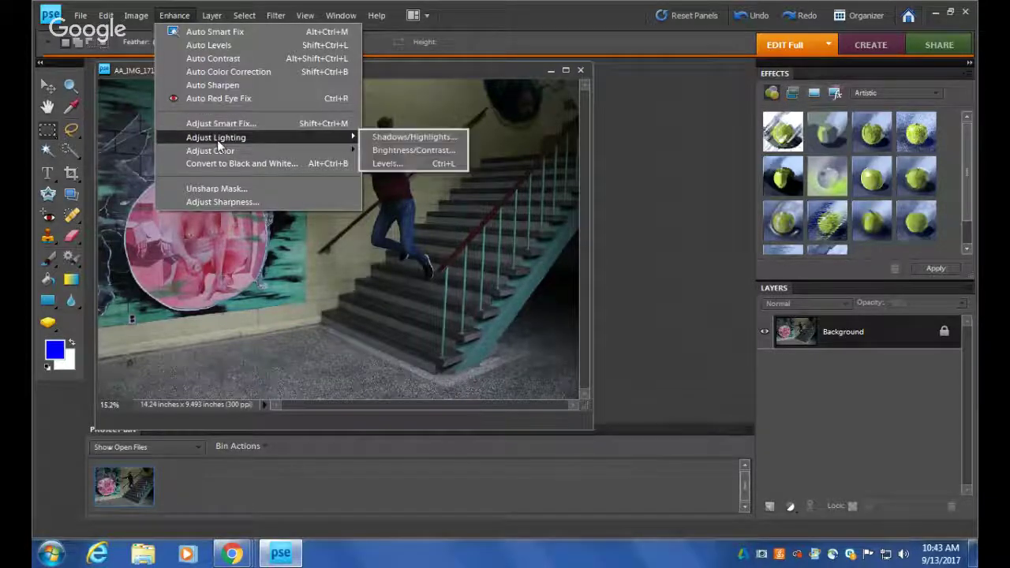
left_click(383, 162)
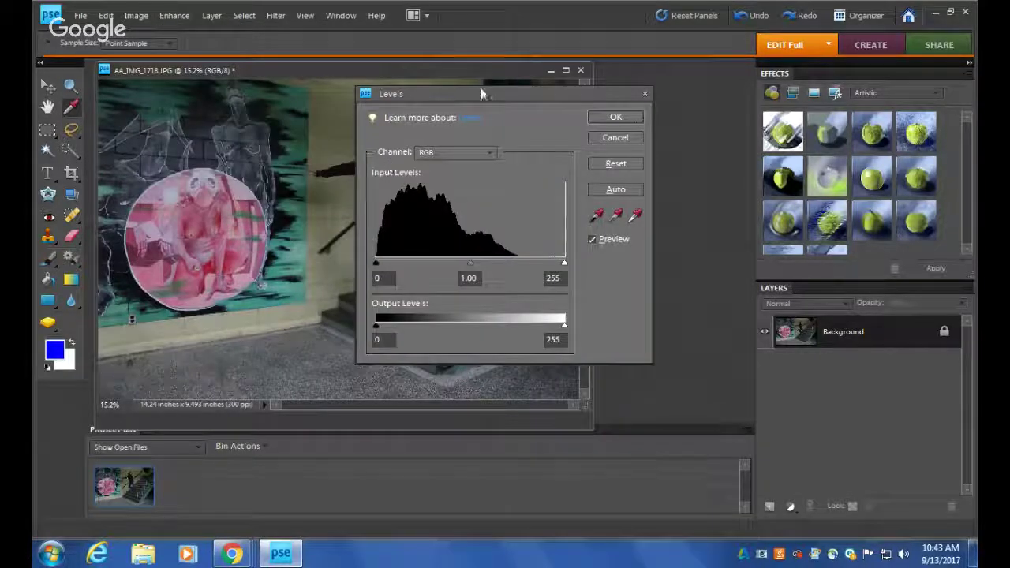
left_click_drag(480, 92, 667, 103)
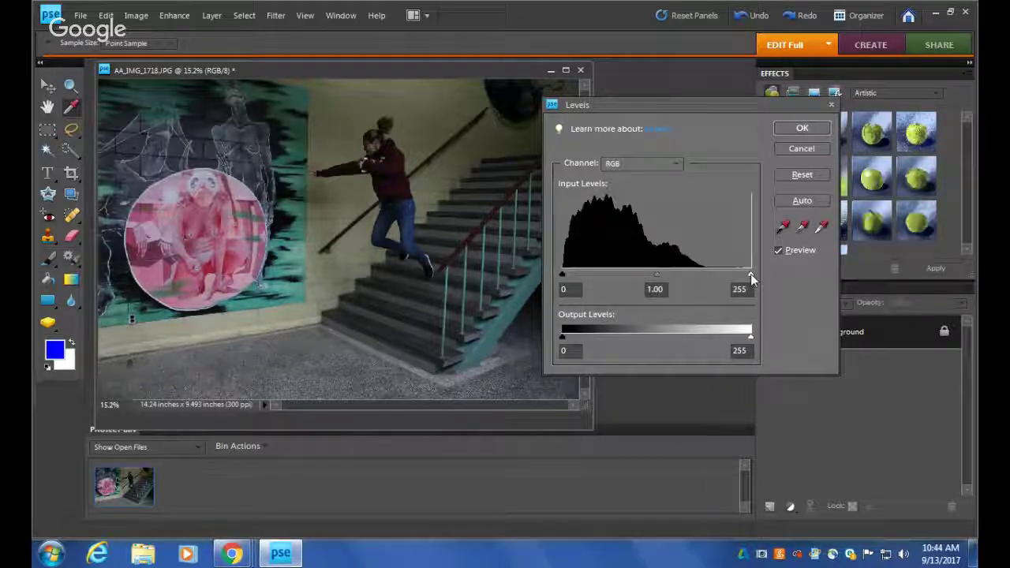
left_click_drag(751, 274, 703, 275)
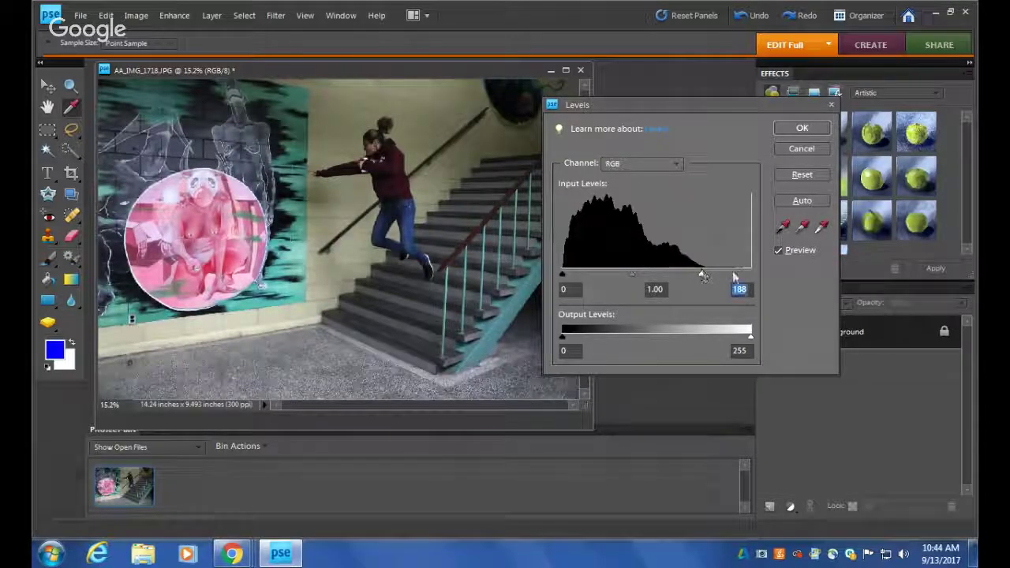
left_click(779, 251)
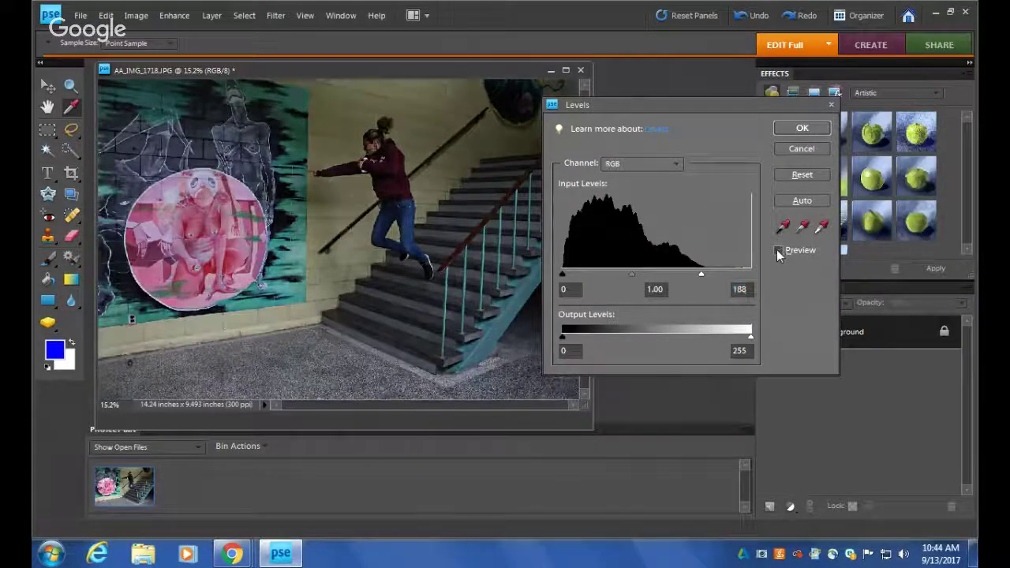
left_click(779, 250)
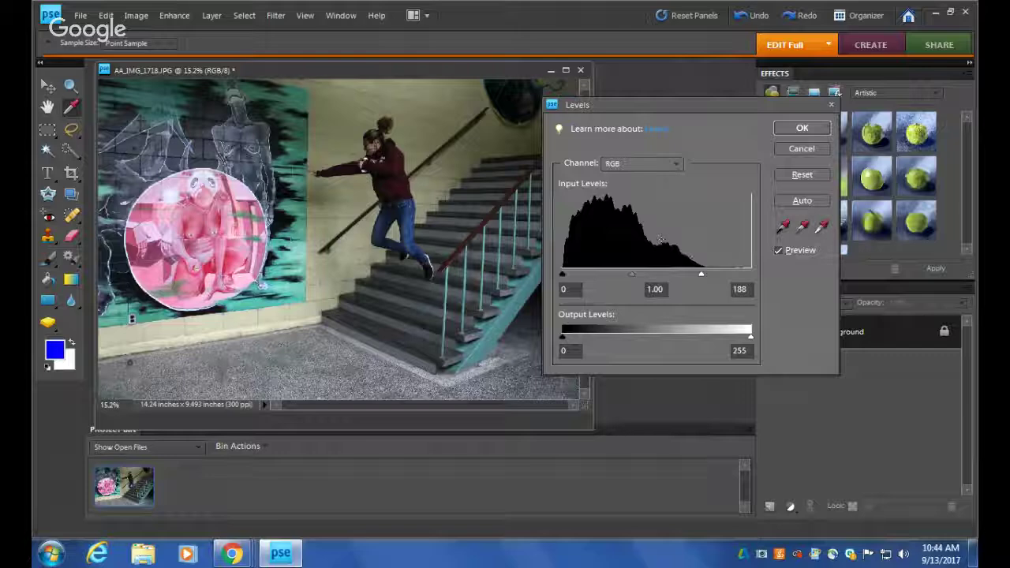
Step: Try a white input level of 86, return it to 184, and set the black input level to 3
left_click_drag(701, 277, 626, 277)
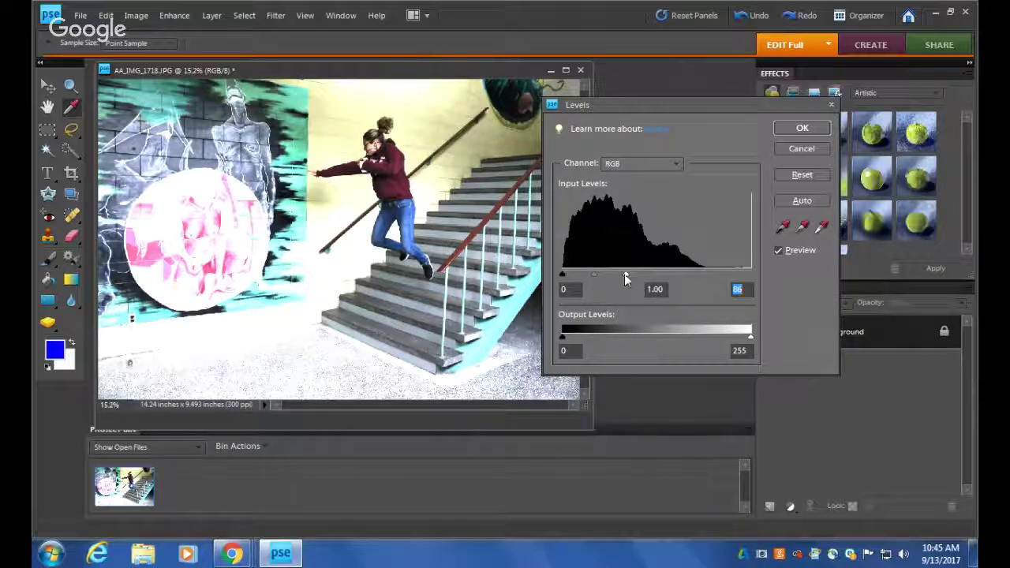
left_click_drag(625, 274, 698, 274)
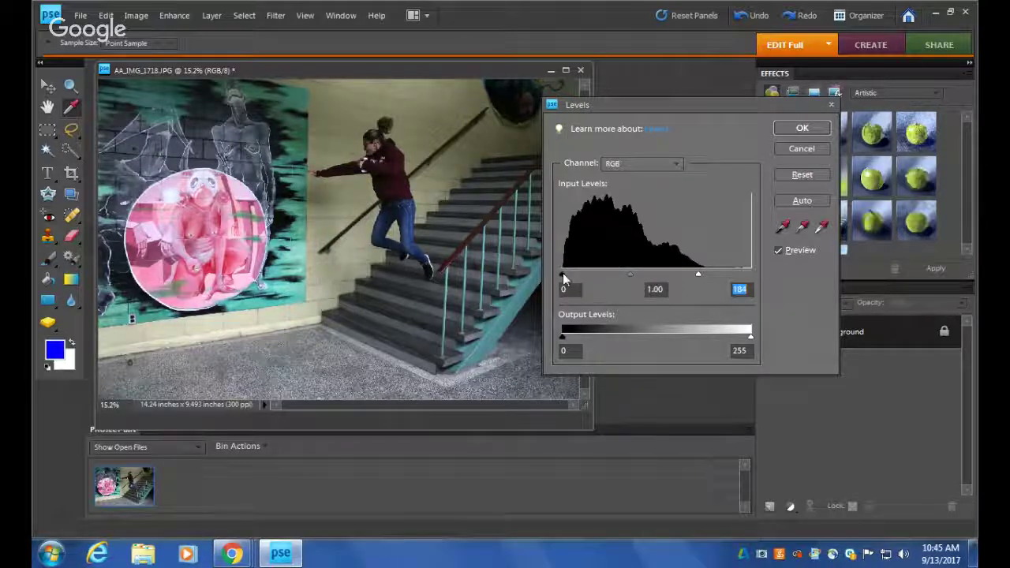
mouse_move(563, 273)
left_mouse_down()
mouse_move(581, 277)
mouse_move(564, 271)
left_mouse_up()
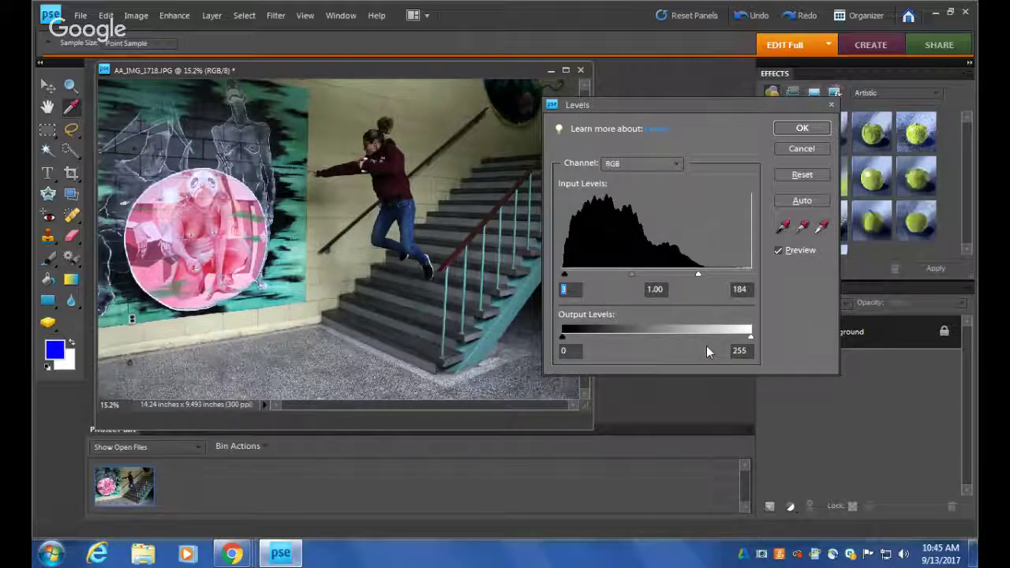
Step: Compare the photo with the Levels preview off and on, and apply the adjustment
left_click(777, 250)
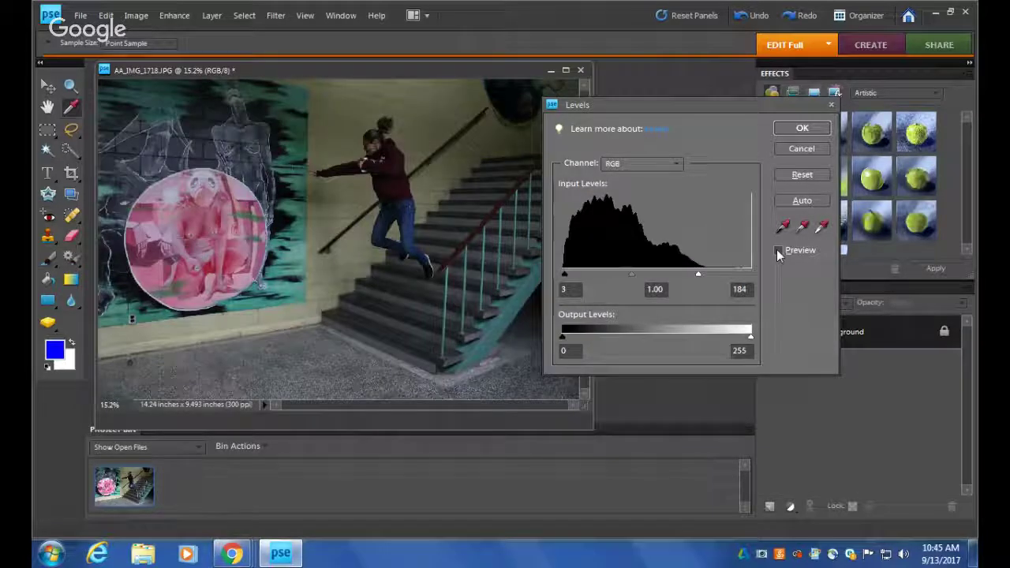
left_click(777, 249)
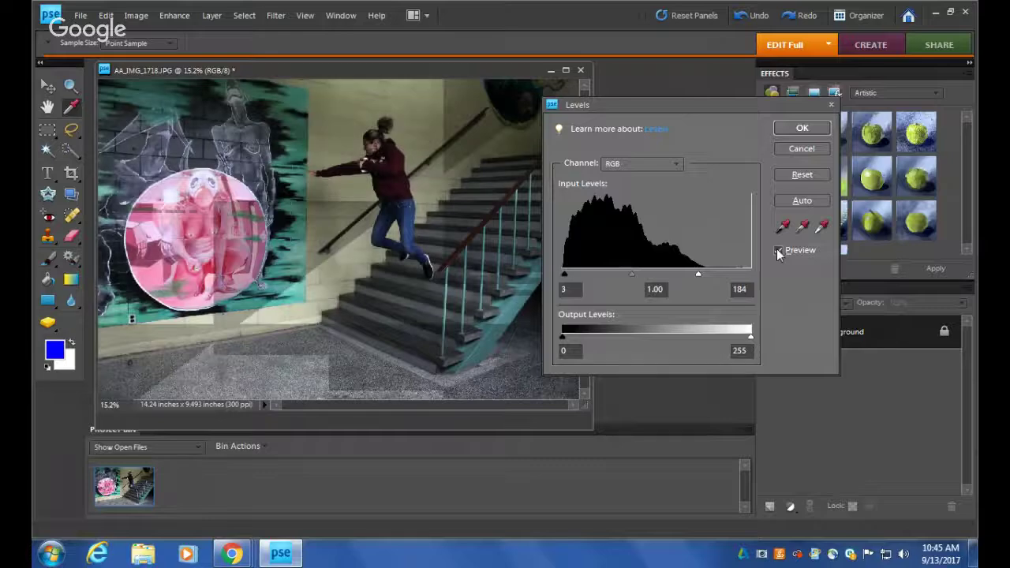
left_click(777, 251)
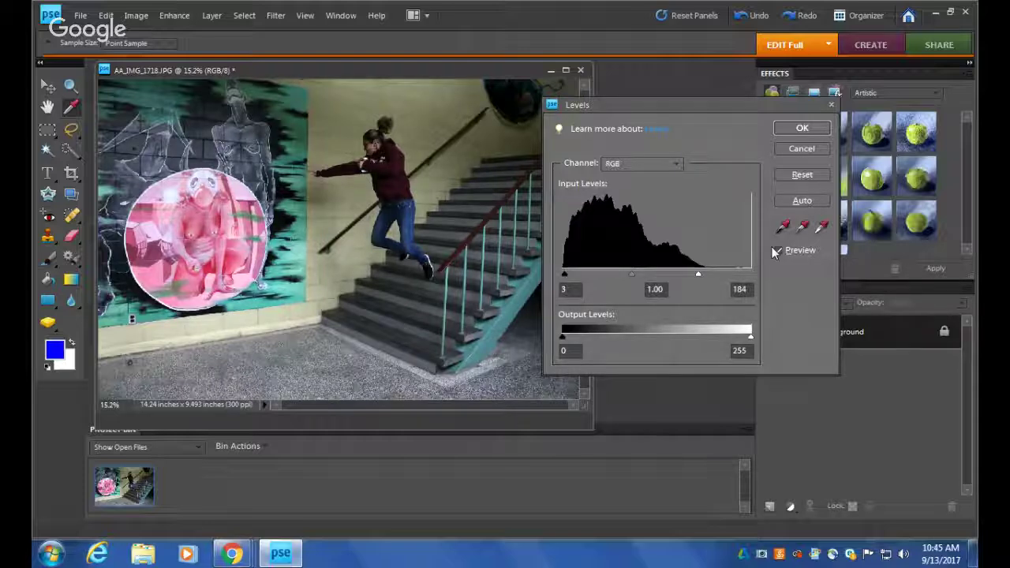
left_click(806, 129)
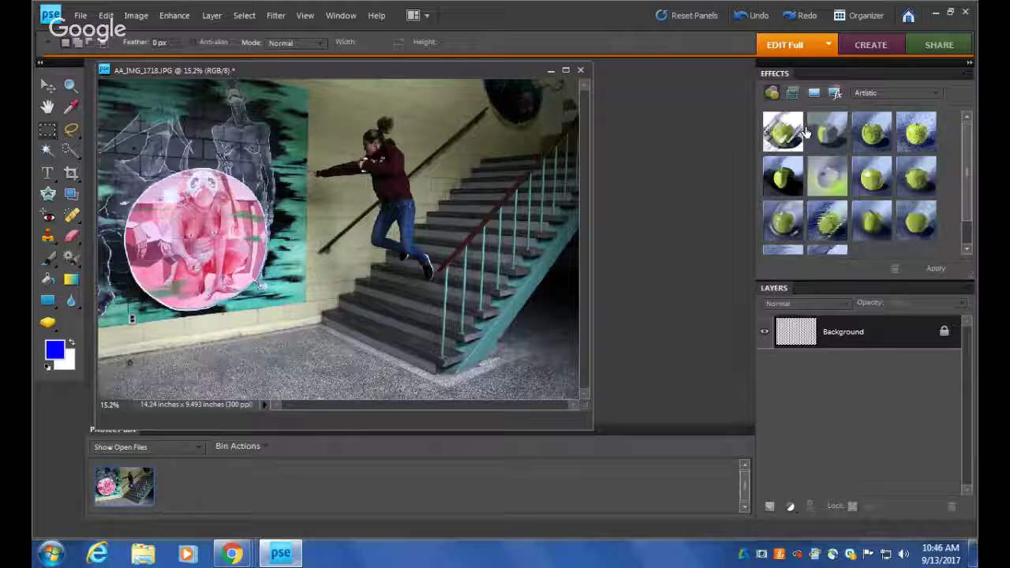
Step: Try cropping the photo to about 12.4 by 8.7 inches, trimming its upper, lower and right edges
left_click(70, 175)
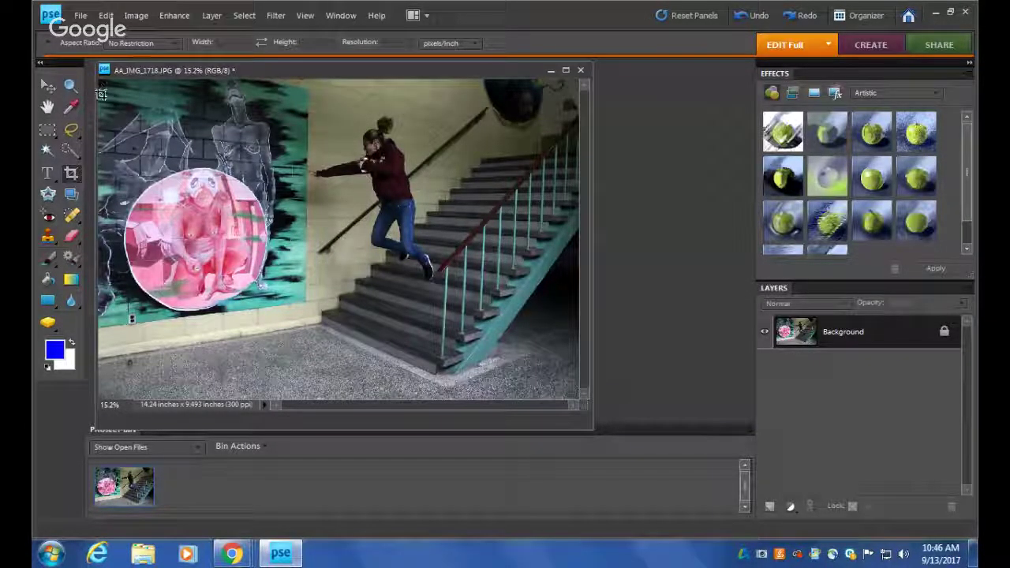
left_click_drag(101, 95, 518, 384)
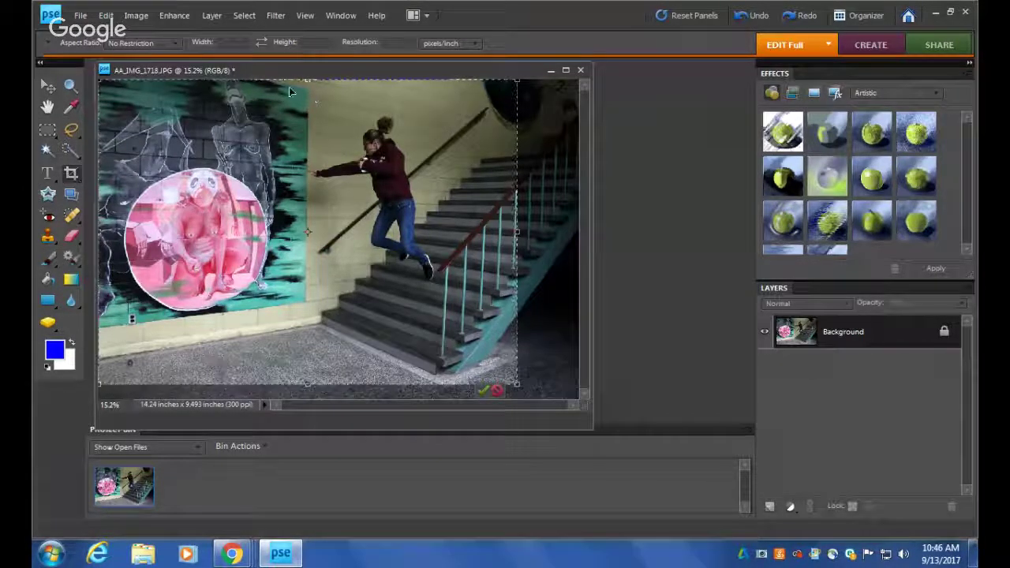
left_click_drag(308, 82, 309, 90)
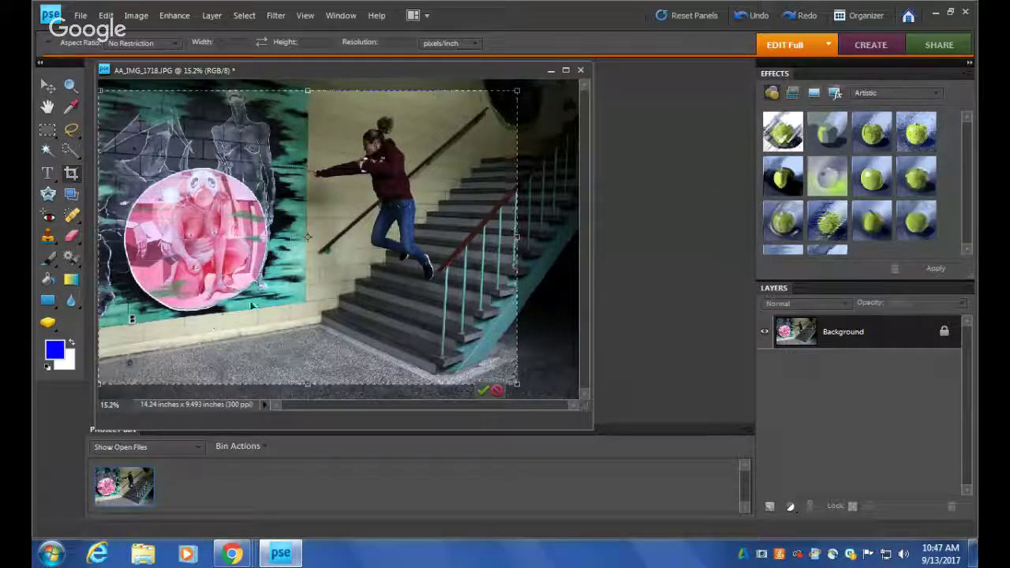
left_click(485, 391)
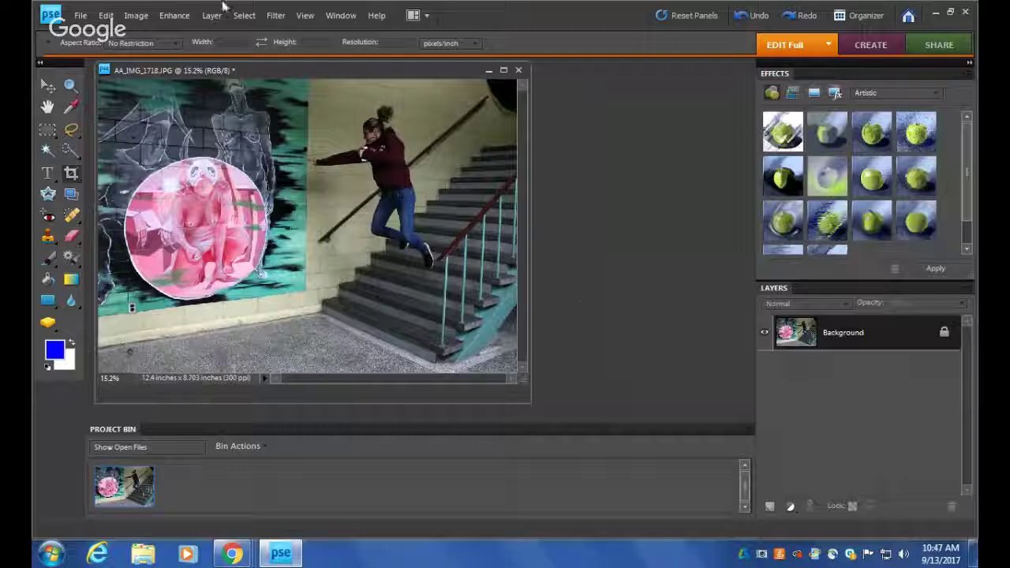
Step: Show the Undo History and compare the photo before and after the crop by switching between the Levels and Crop states
left_click(335, 15)
left_click(374, 202)
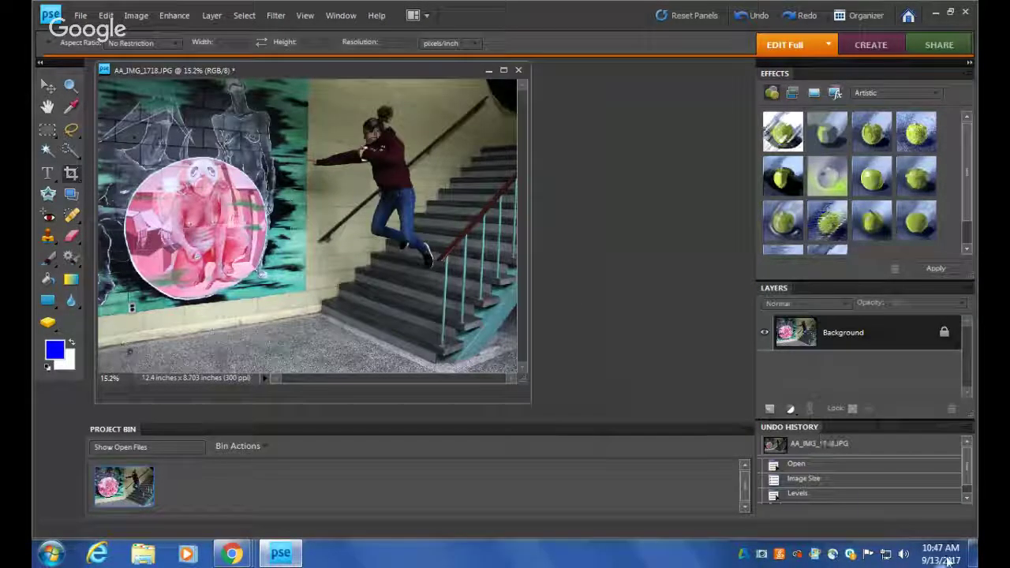
scroll(969, 470, "down", 1)
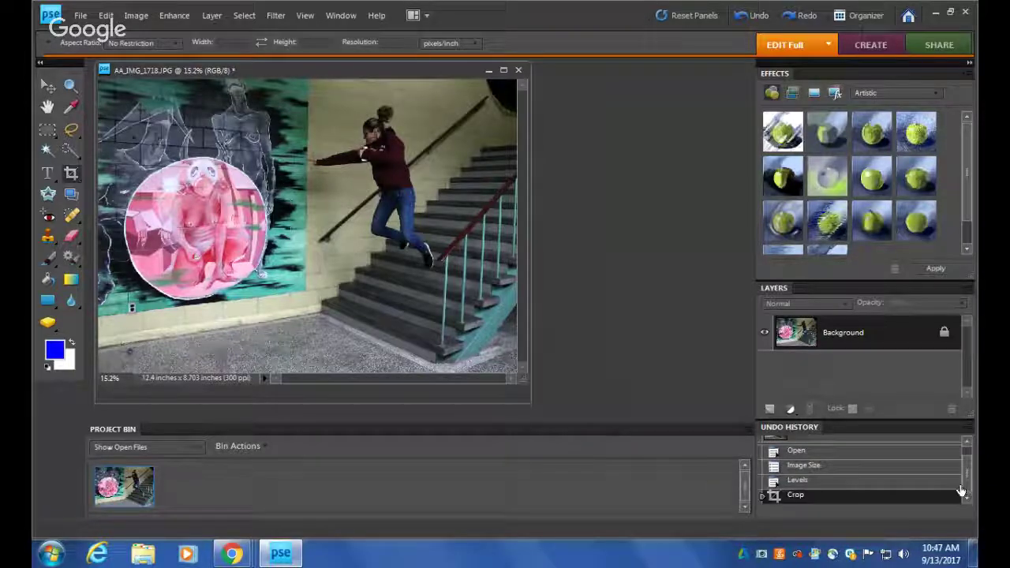
left_click(798, 494)
left_click(801, 483)
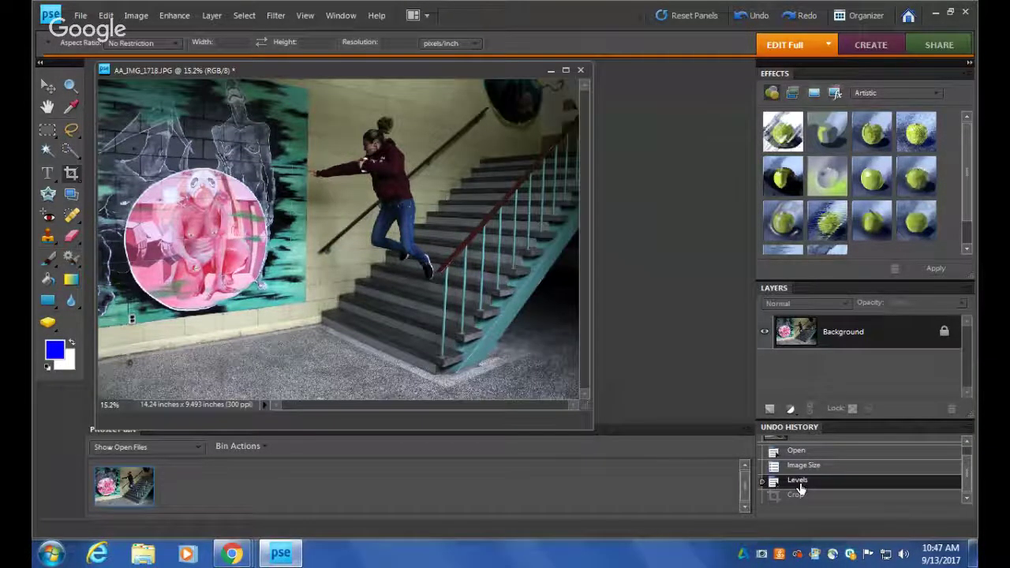
left_click(800, 497)
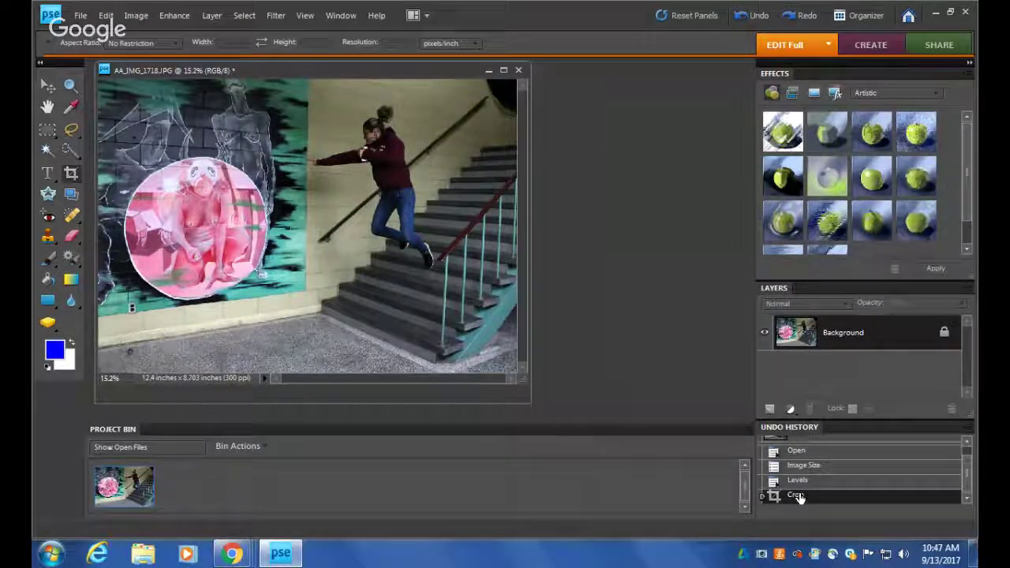
left_click(799, 482)
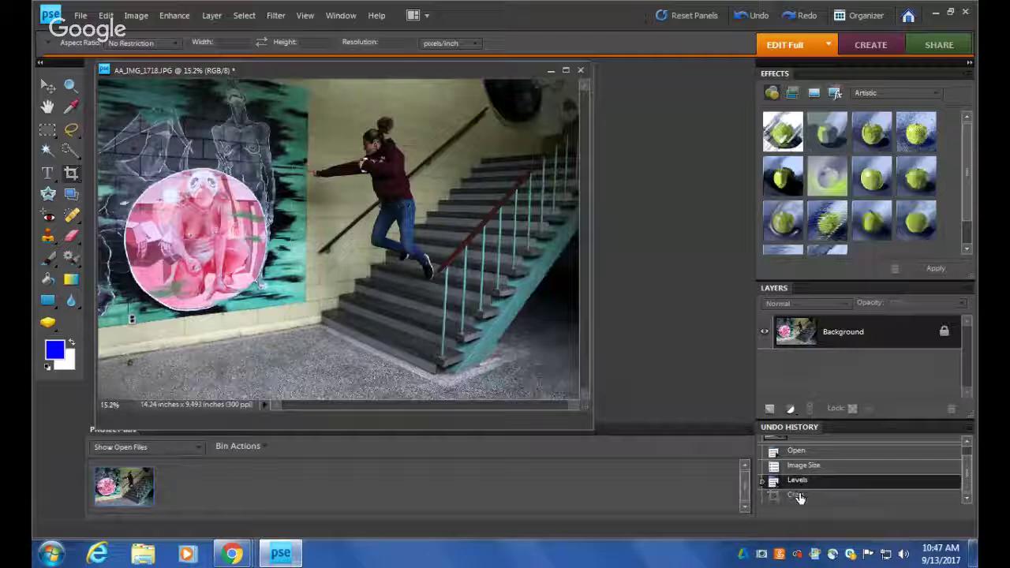
left_click(799, 495)
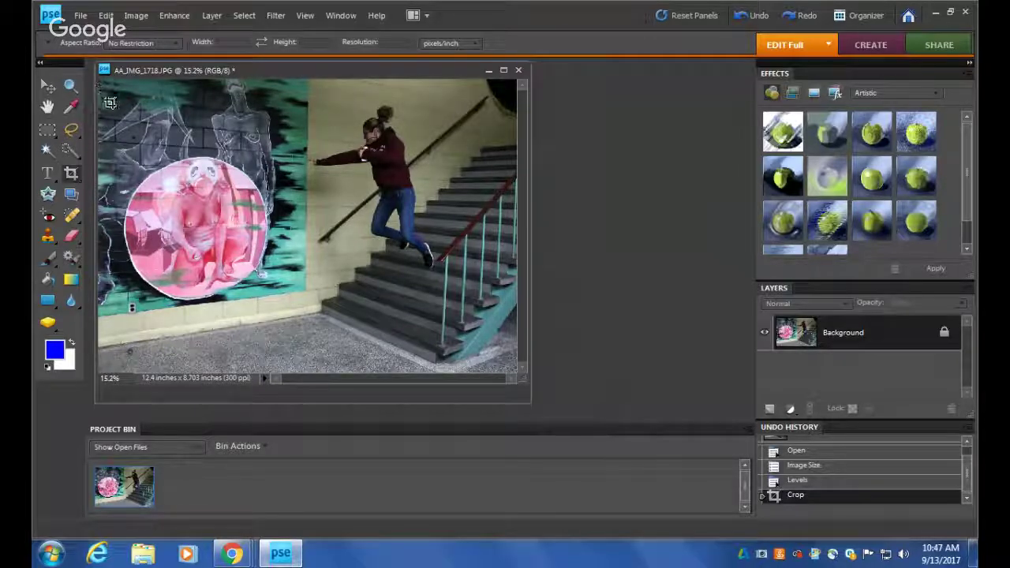
Step: Try a second crop of about 12.4 by 6.9 inches with its frame shifted past the photo's left edge, and undo it
left_click_drag(103, 99, 511, 337)
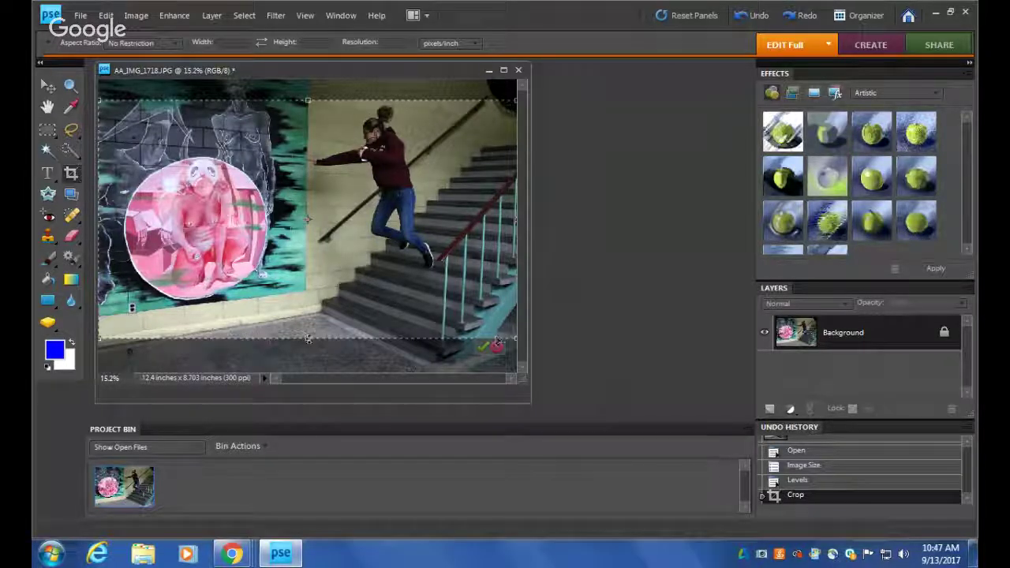
left_click_drag(310, 338, 310, 333)
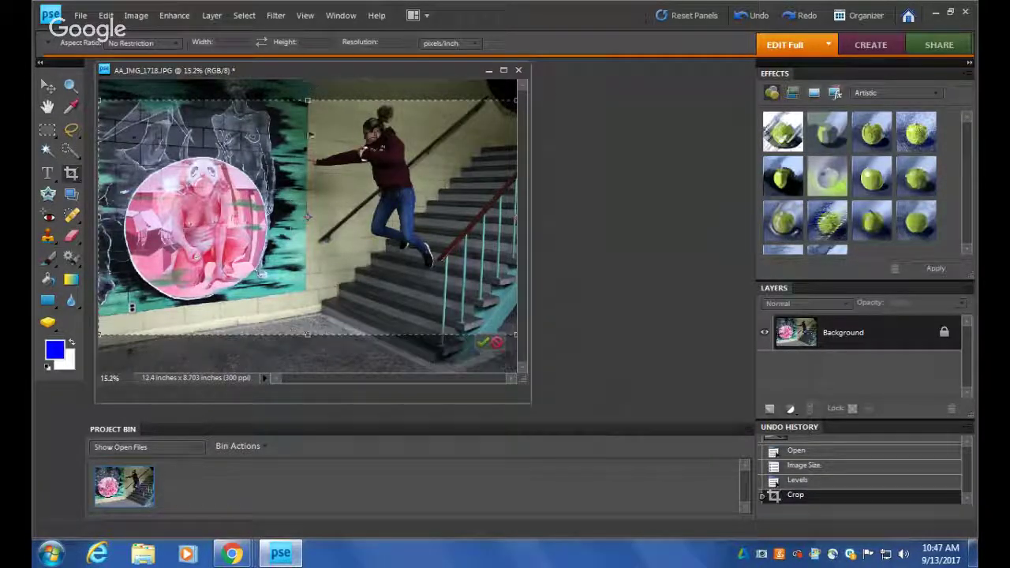
left_click_drag(289, 178, 279, 176)
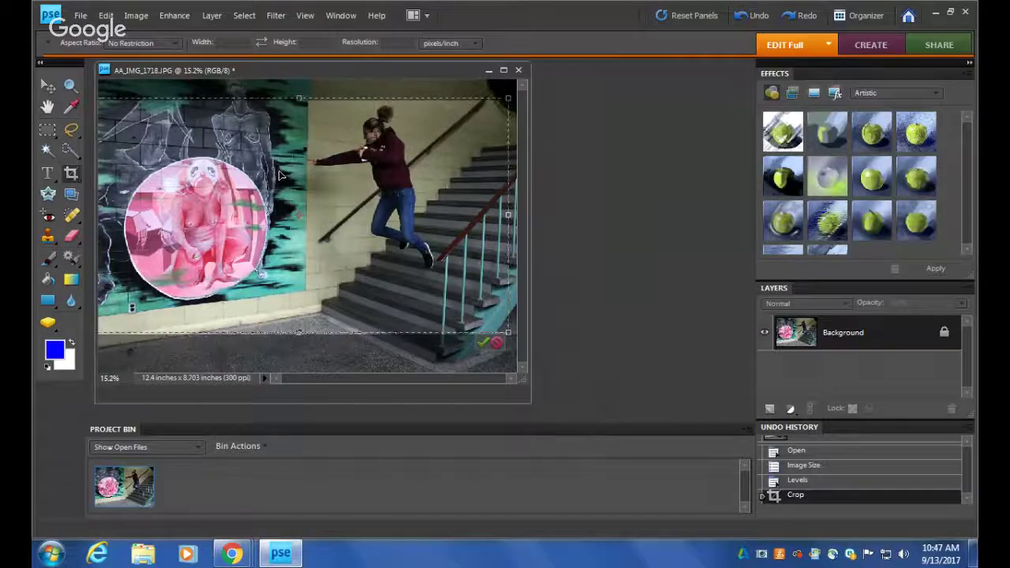
left_click(481, 343)
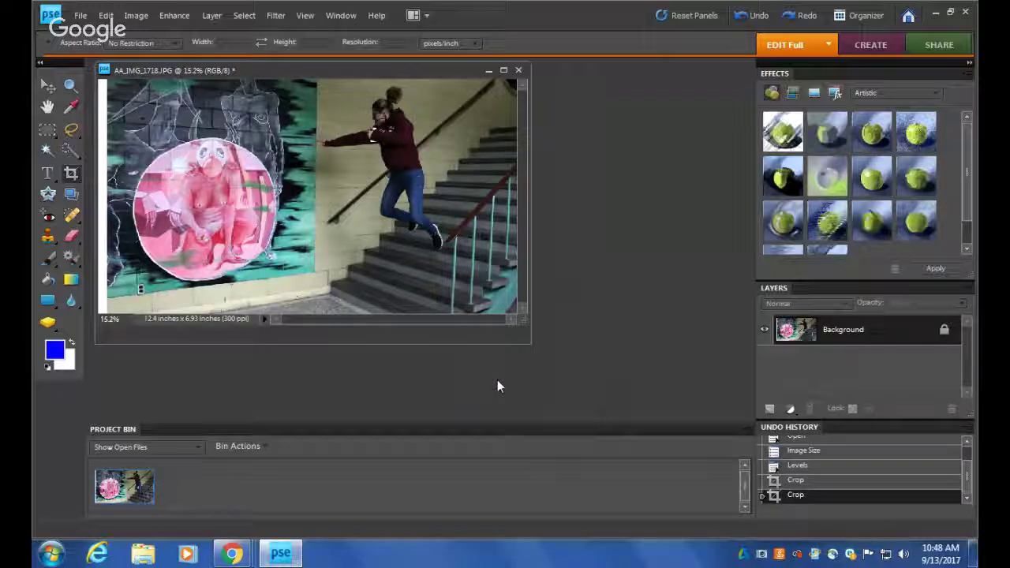
key("ctrl+z")
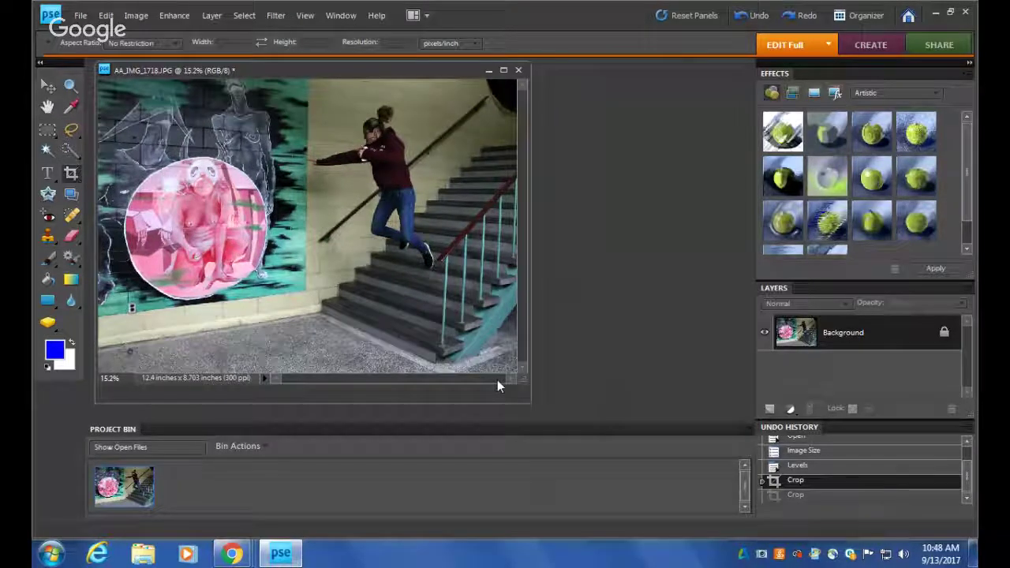
Step: Try a full-width crop of about 12.4 by 6.5 inches, and go back to the Levels state in the history
mouse_move(99, 101)
left_mouse_down()
mouse_move(134, 107)
mouse_move(469, 334)
mouse_move(517, 323)
left_mouse_up()
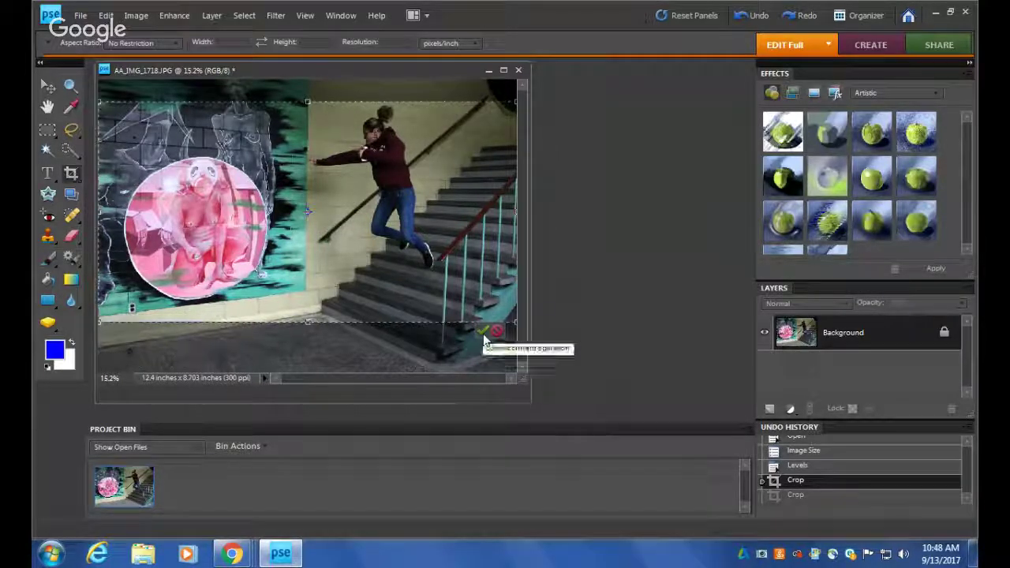
left_click(483, 332)
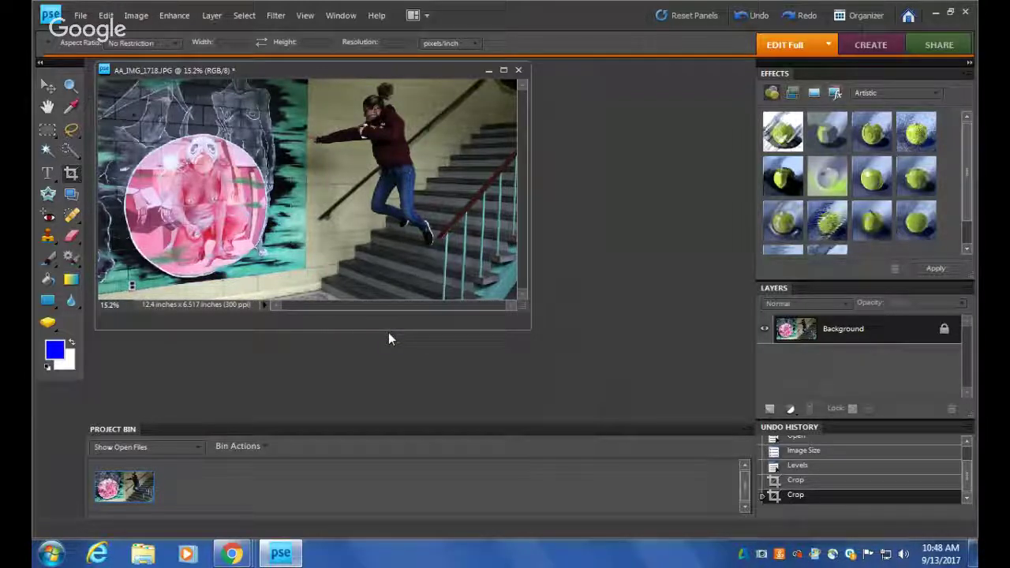
key("ctrl+z")
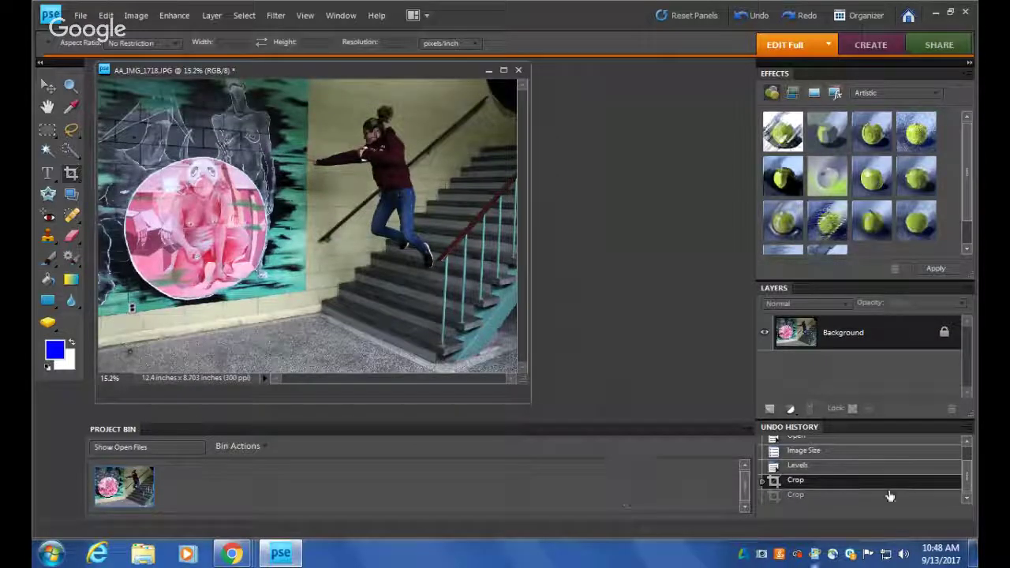
left_click(799, 452)
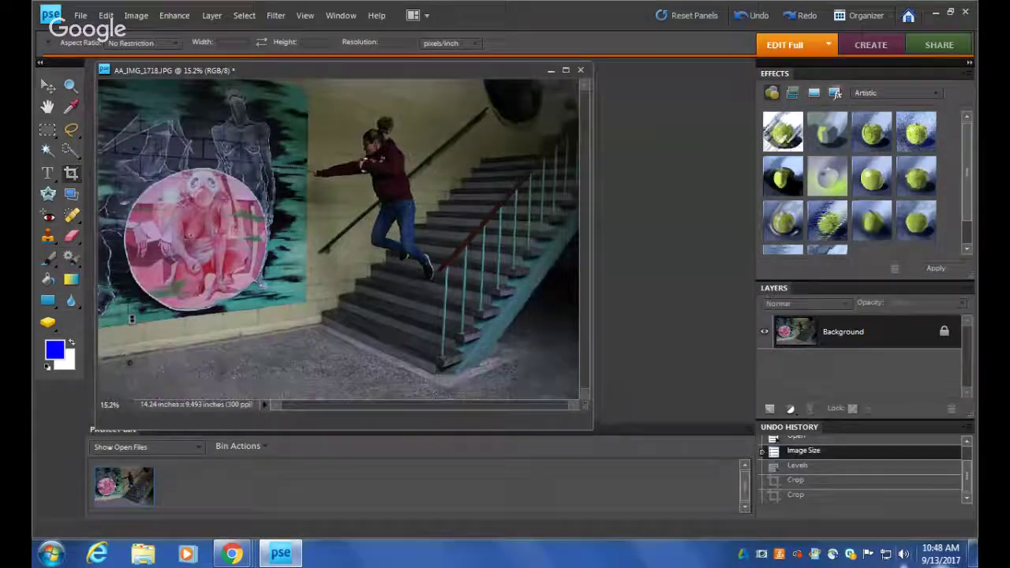
left_click(796, 466)
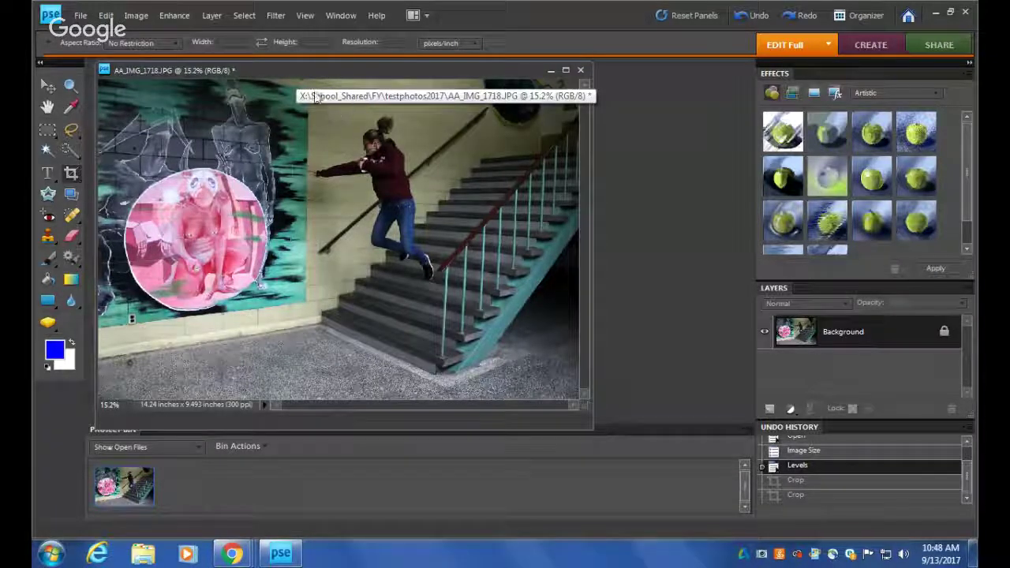
Step: Try a narrow vertical crop around the jumping figure, from the mural's edge to the start of the railing, and undo it
left_click_drag(310, 85, 452, 404)
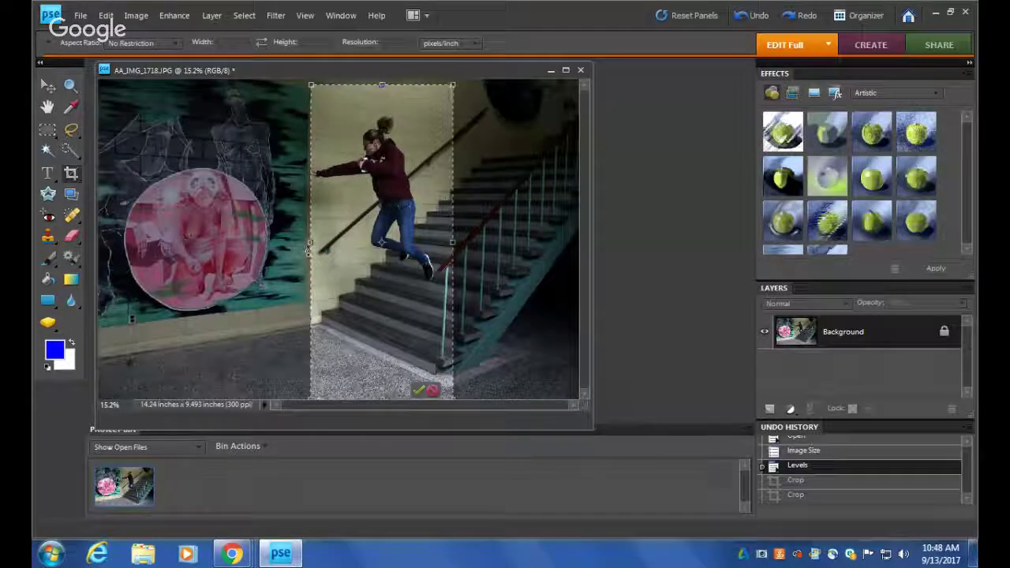
left_click_drag(310, 241, 306, 238)
left_click(419, 390)
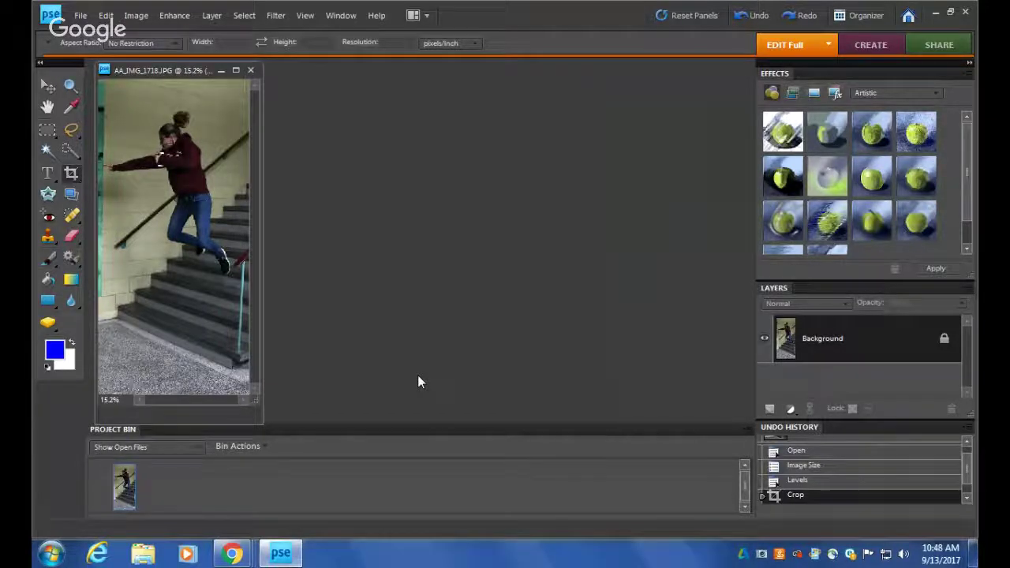
key("ctrl+z")
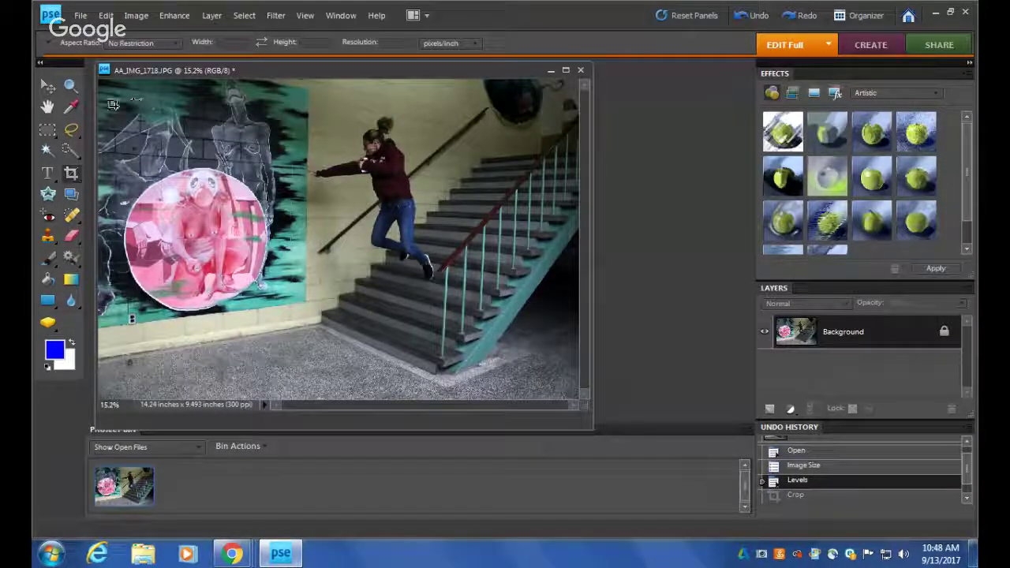
Step: Crop the photo to its full width and about 7.24 inches high, trimming strips above and below the figure
mouse_move(103, 102)
left_mouse_down()
mouse_move(562, 398)
mouse_move(579, 338)
mouse_move(575, 347)
left_mouse_up()
left_click_drag(101, 225, 95, 225)
left_click(543, 358)
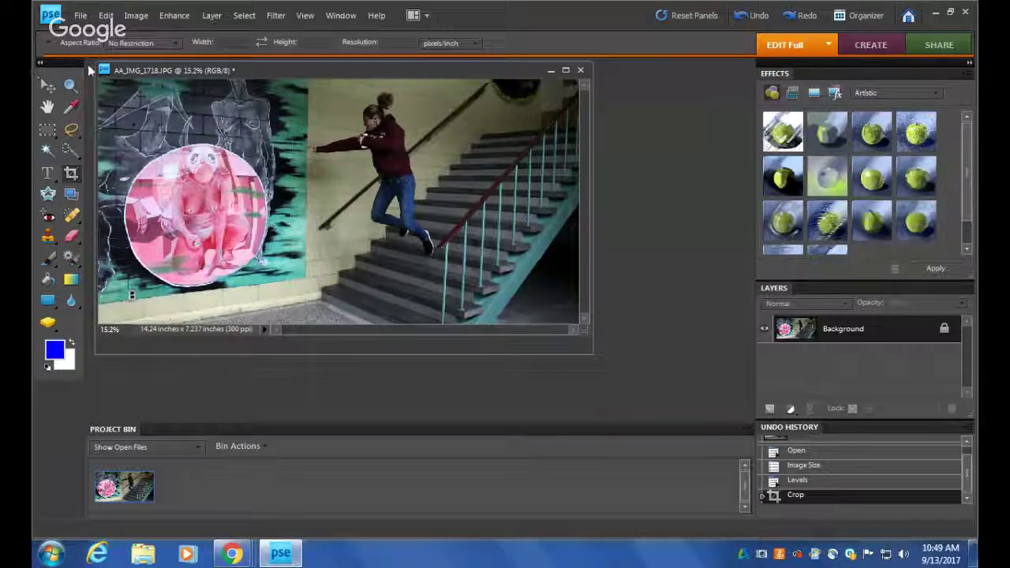
Step: Save the cropped photo as a JPEG named jumpfromstairs in the testphotos2017 folder, with quality 10 (Maximum) and Baseline ("Standard") format
left_click(78, 17)
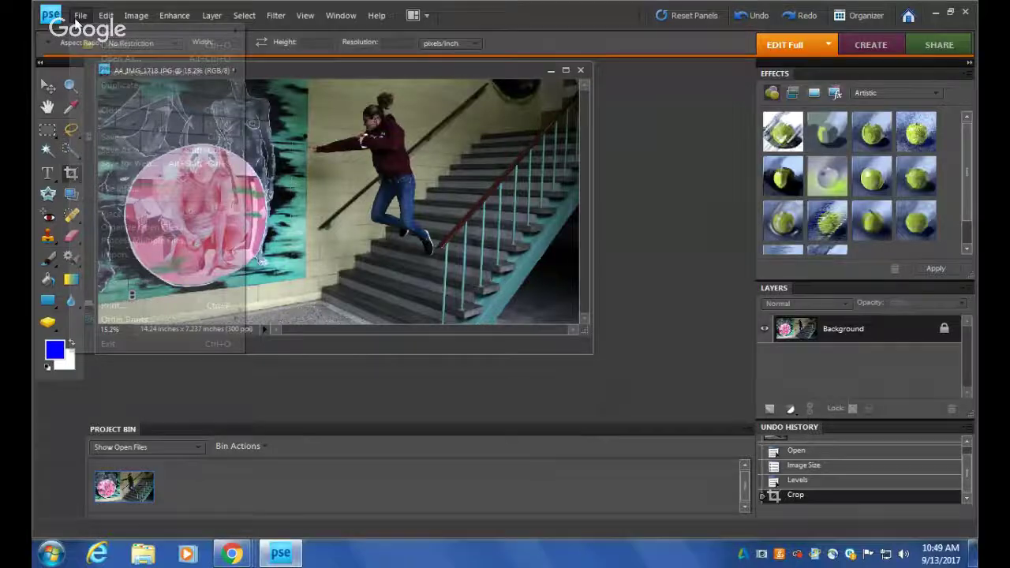
left_click(121, 152)
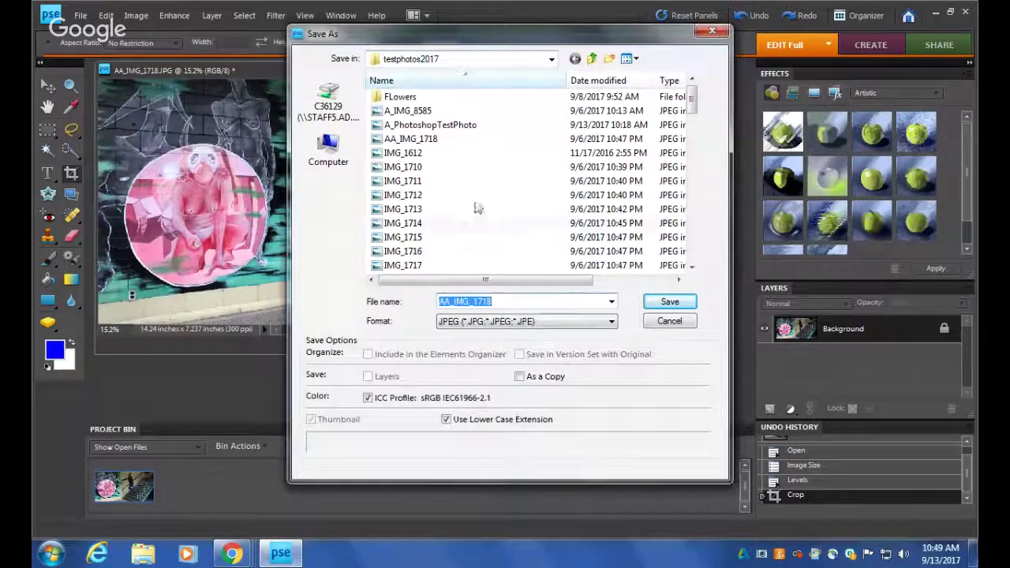
left_click_drag(501, 300, 437, 301)
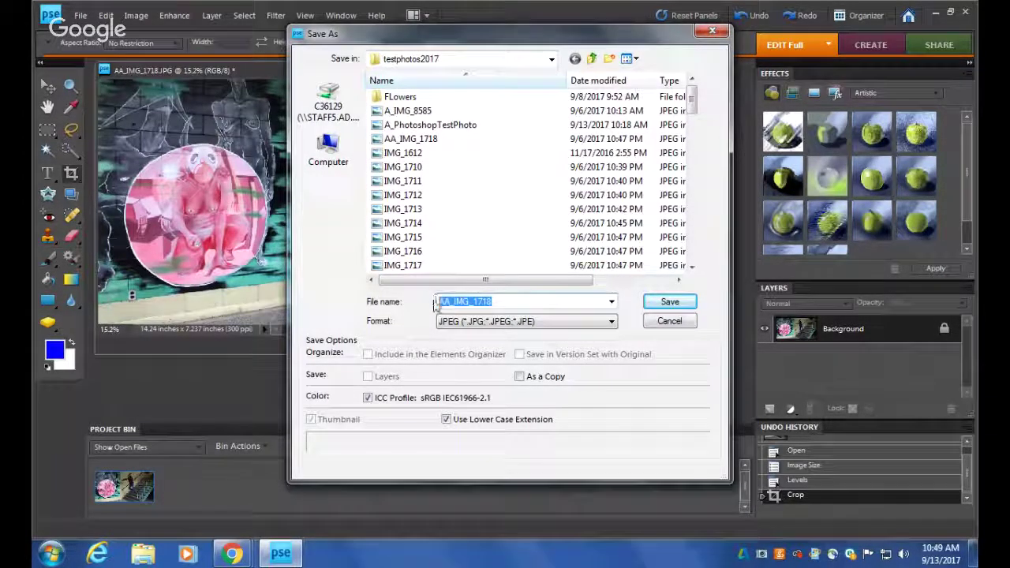
key("BackSpace")
type("ju")
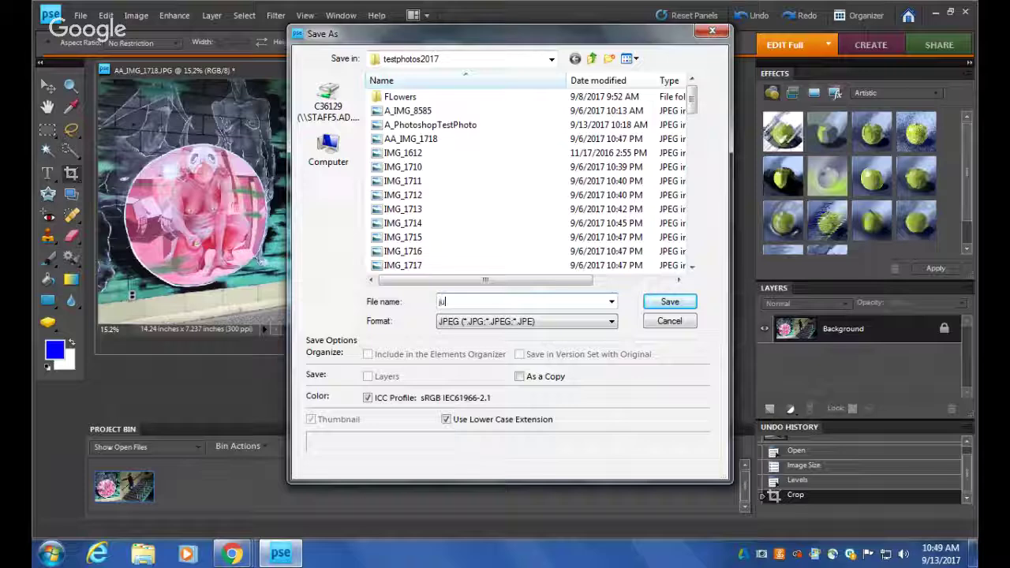
type("mpfr")
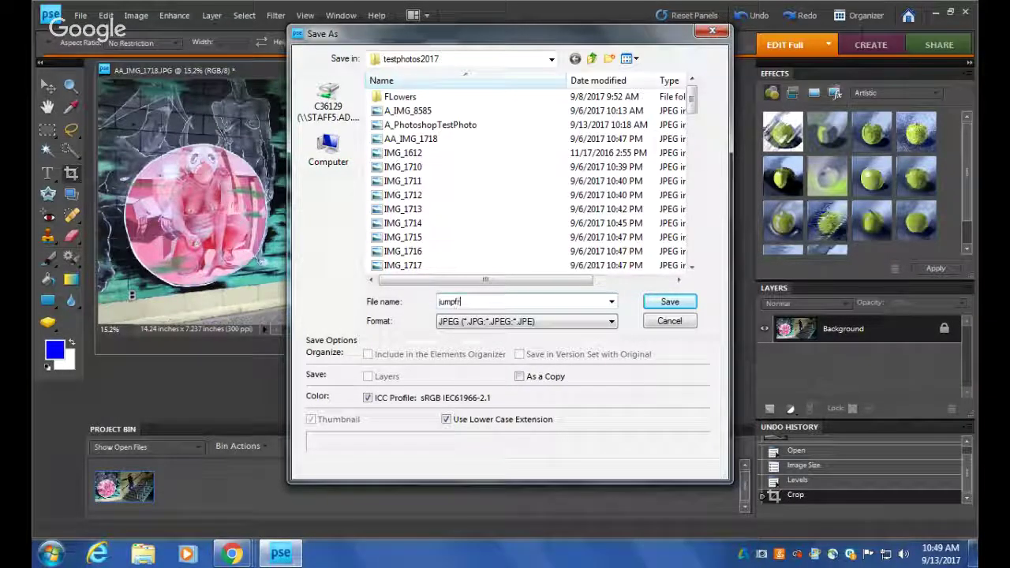
type("omsl")
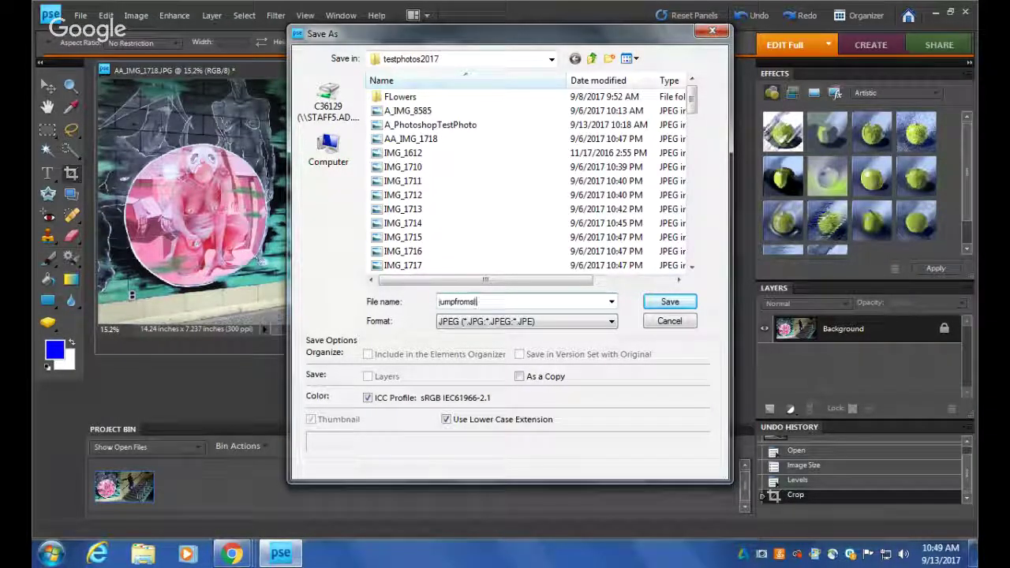
type("airs")
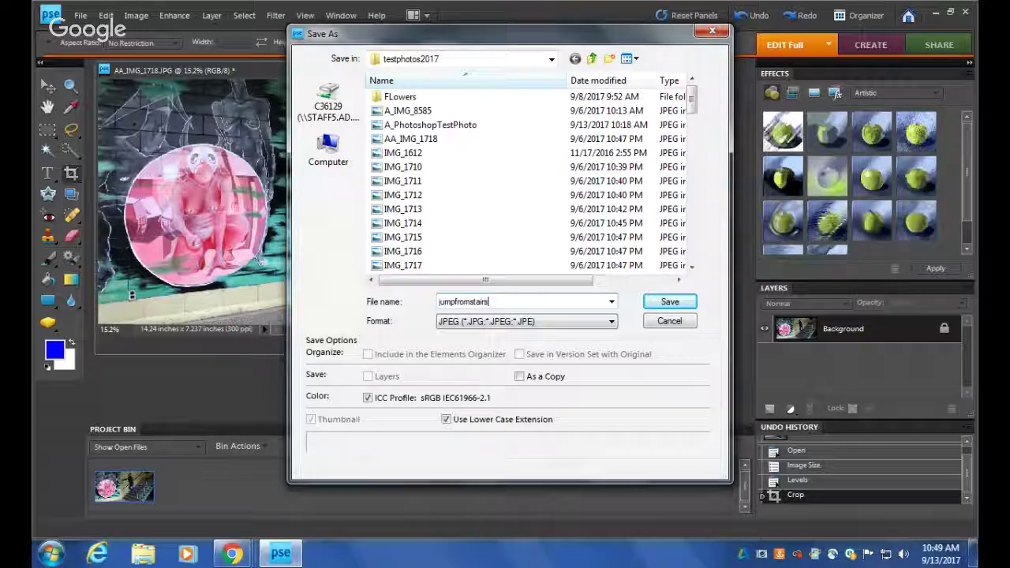
left_click(682, 305)
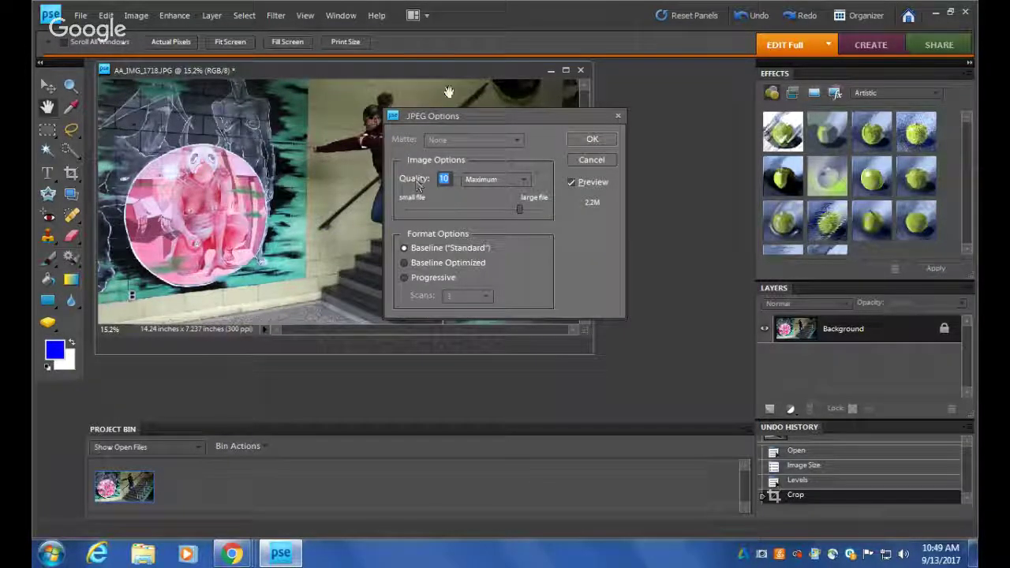
left_click_drag(459, 120, 595, 248)
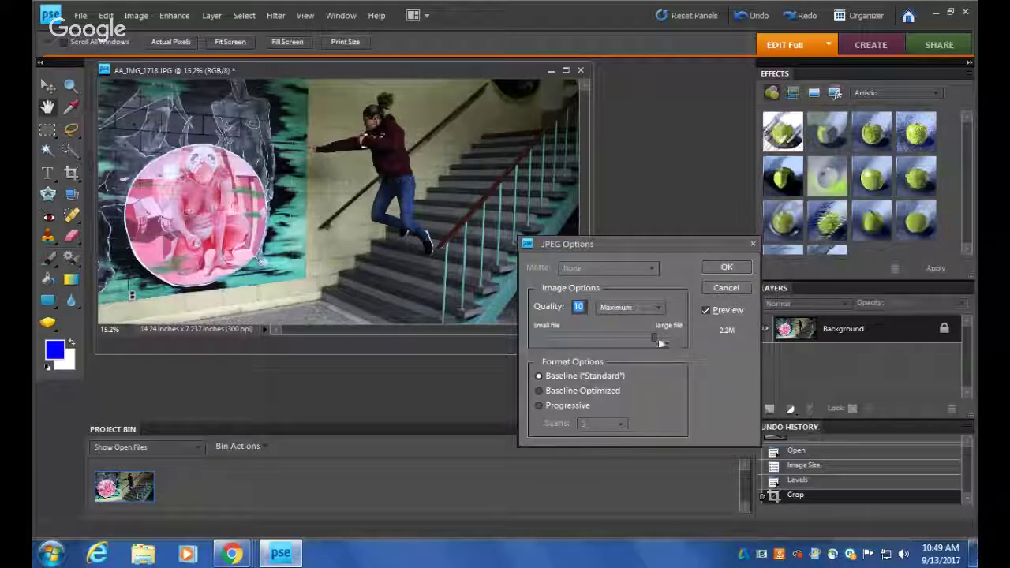
left_click(724, 266)
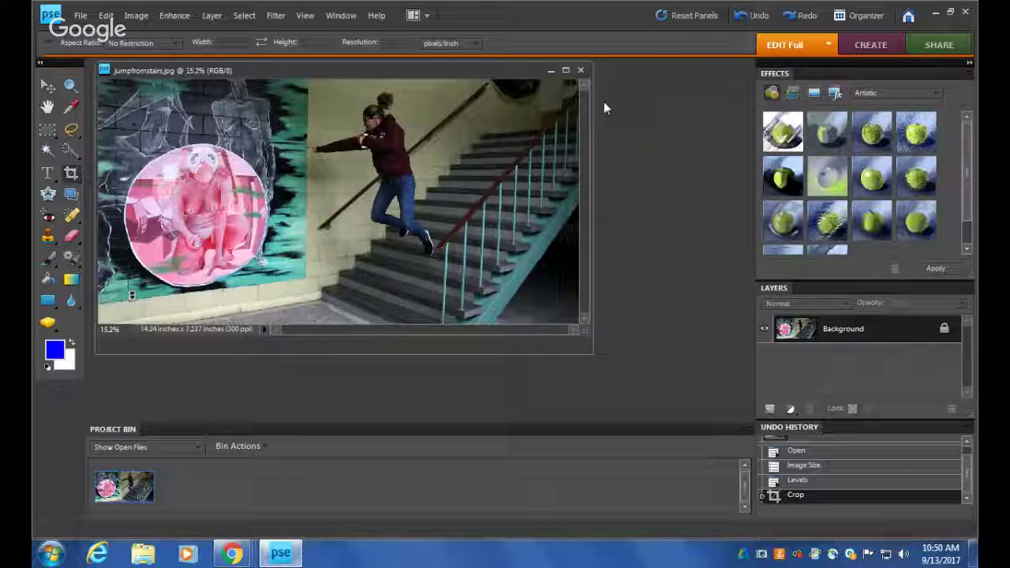
Step: Close the jumpfromstairs photo and minimize the editor window
left_click(581, 70)
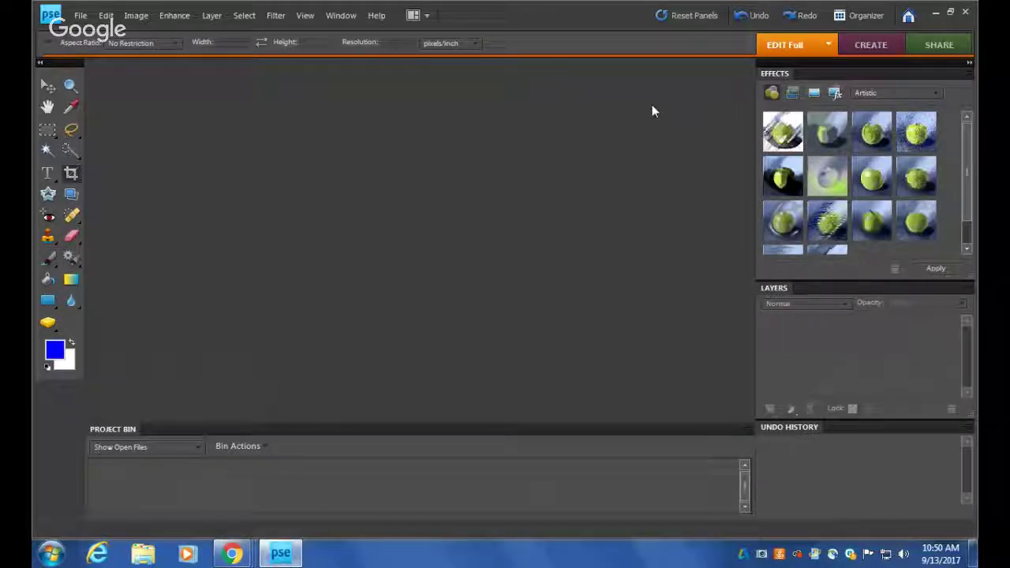
left_click(935, 16)
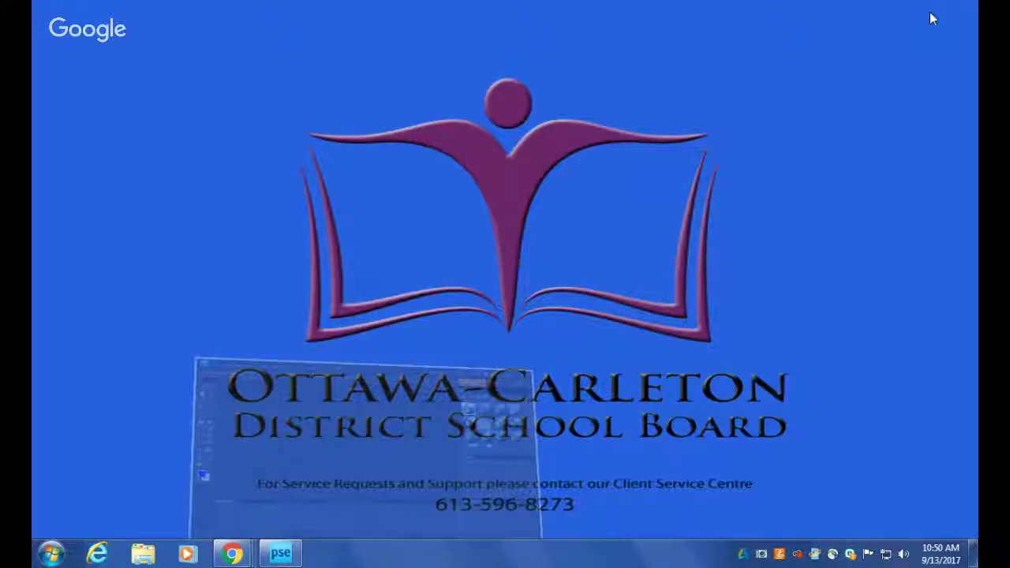